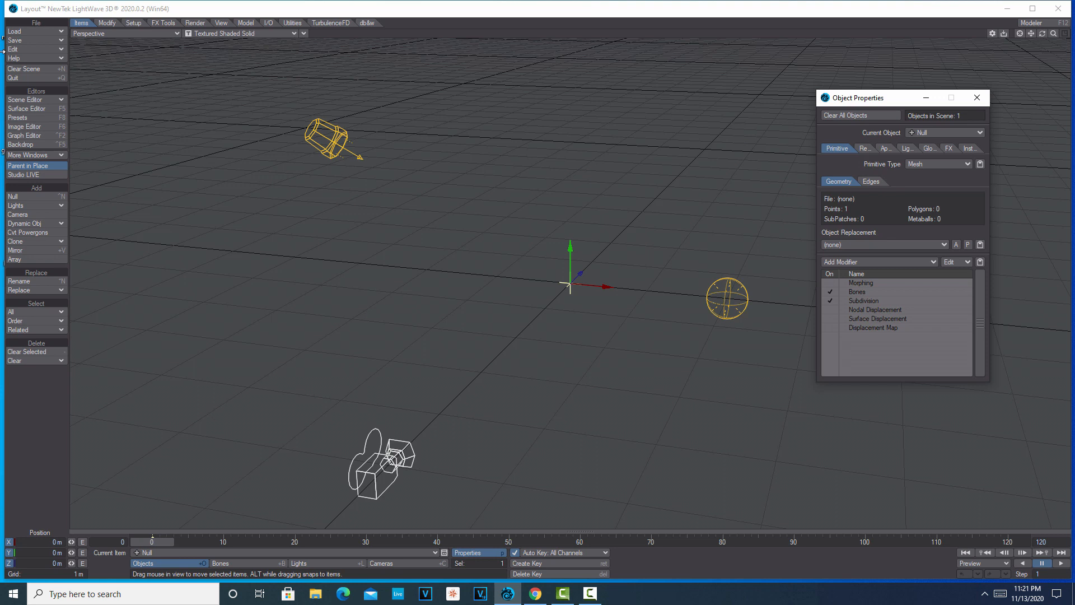
Change the null's primitive type to Volumetric and set its step size to 100 mm.
drag(896, 98, 538, 86)
click(607, 151)
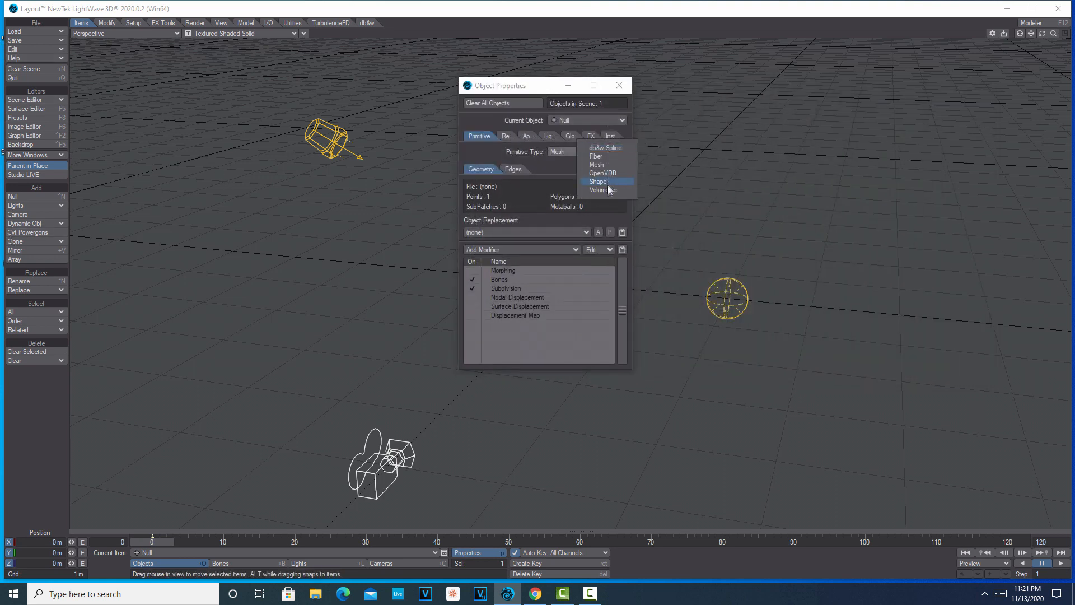
click(608, 189)
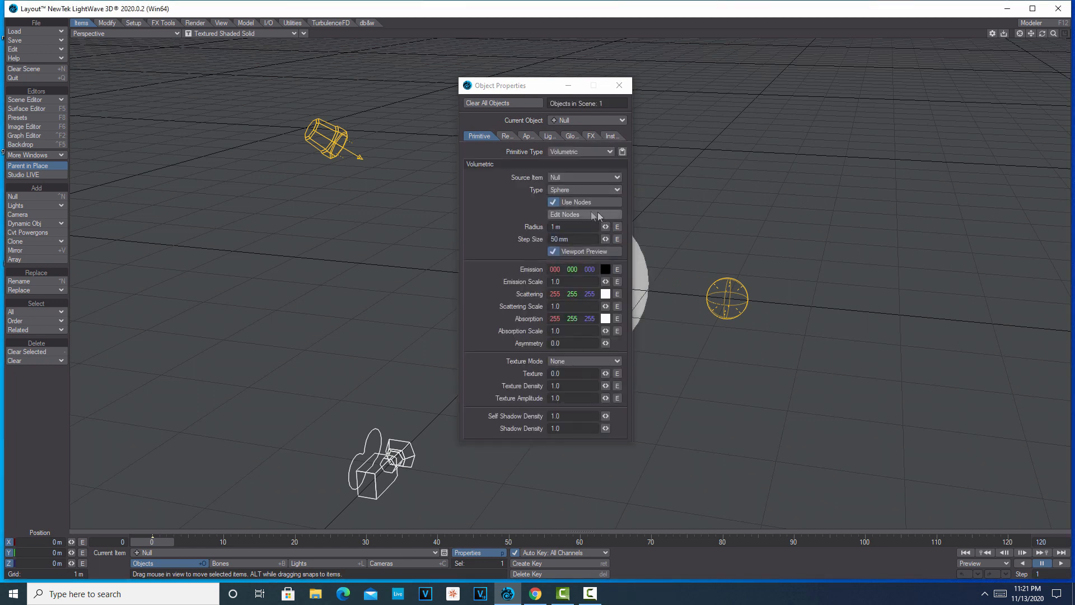
click(581, 239)
text(100)
key(Tab)
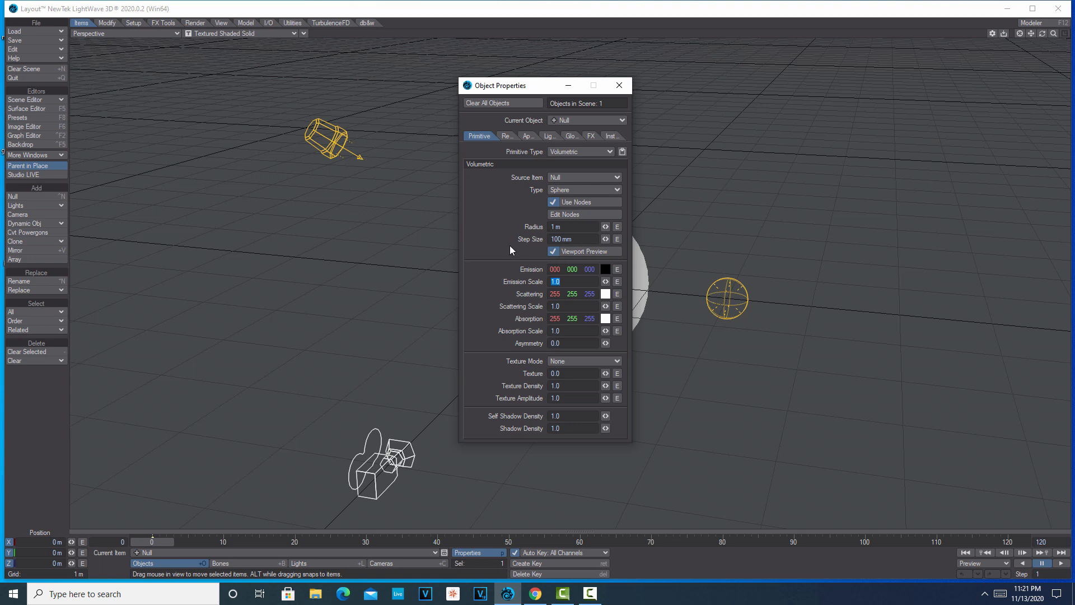
Set the volumetric's scattering scale and absorption scale to 0.
key(Tab)
double_click(584, 331)
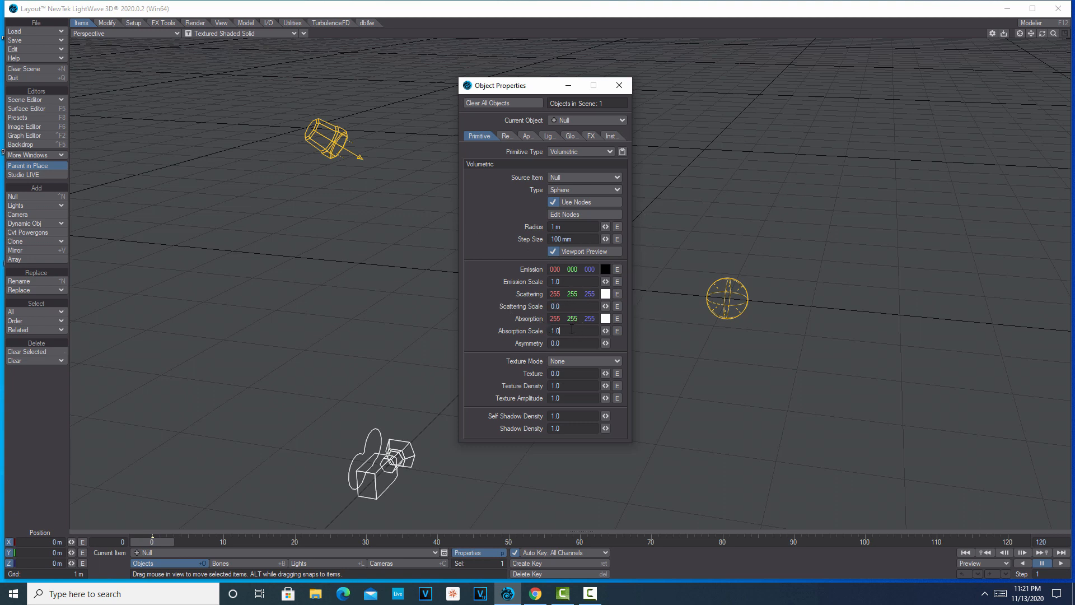
text(0)
key(Return)
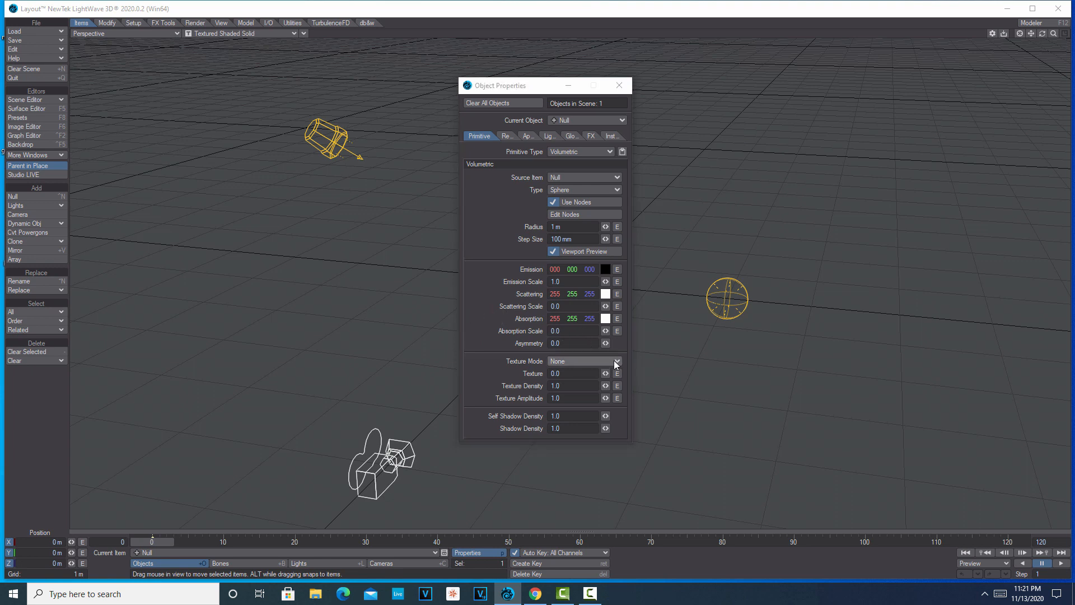
Set the volumetric's texture mode to Non-pyroclastic, with texture density 50 and texture amplitude 2.
click(614, 361)
click(611, 369)
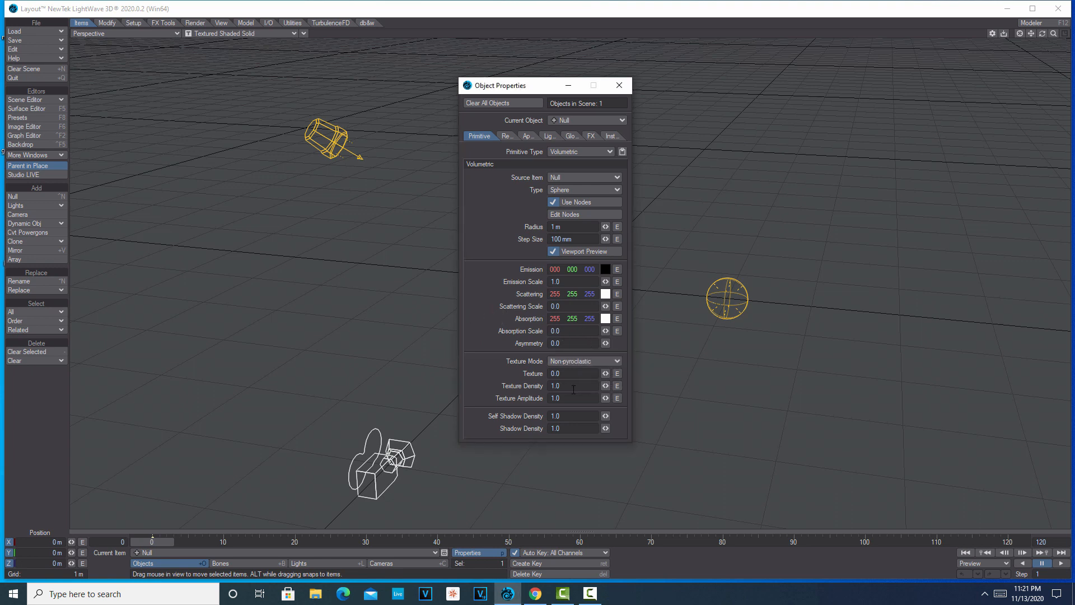
double_click(546, 384)
text(50)
key(Tab)
text(2)
key(Tab)
Open the volumetric's node editor and add a 3D Turbulence texture node.
click(574, 214)
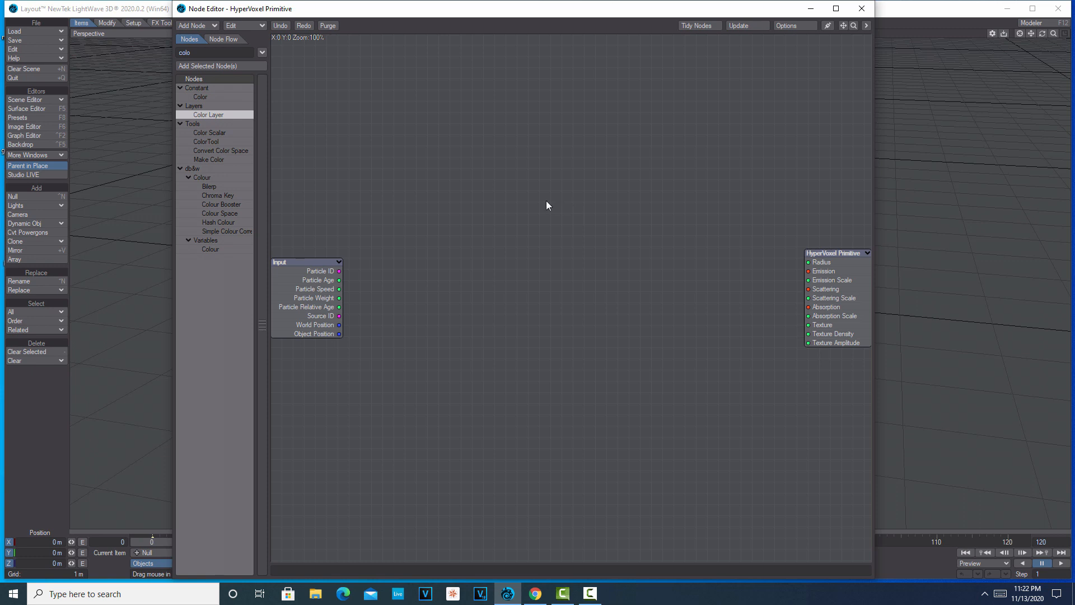
drag(203, 53, 77, 54)
text(turb)
double_click(220, 115)
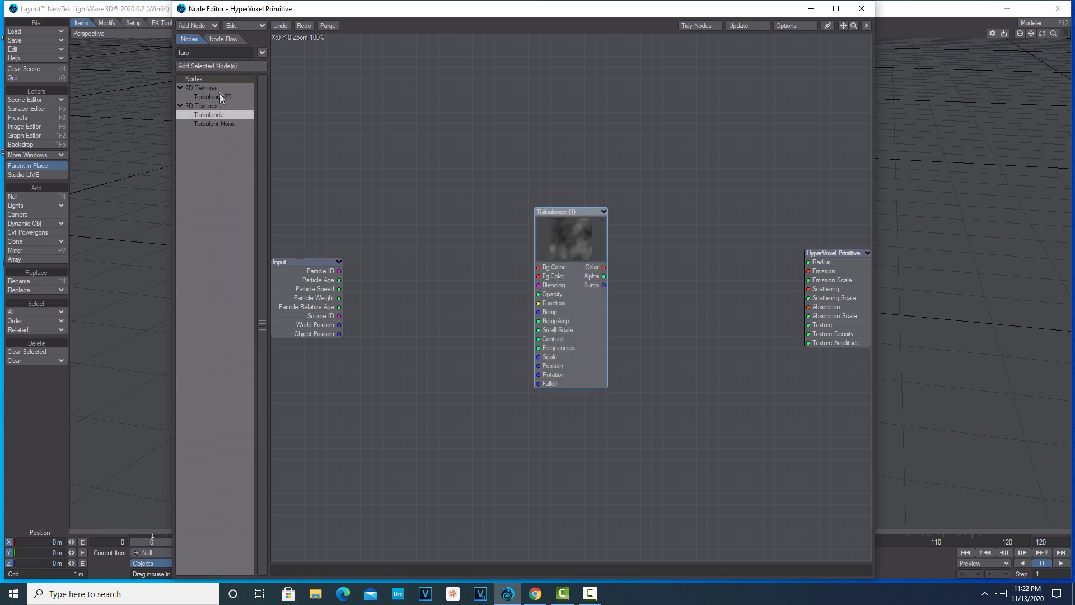
Add a scalar Multiply math node and move it off the Turbulence node.
drag(234, 52, 123, 56)
text(mult)
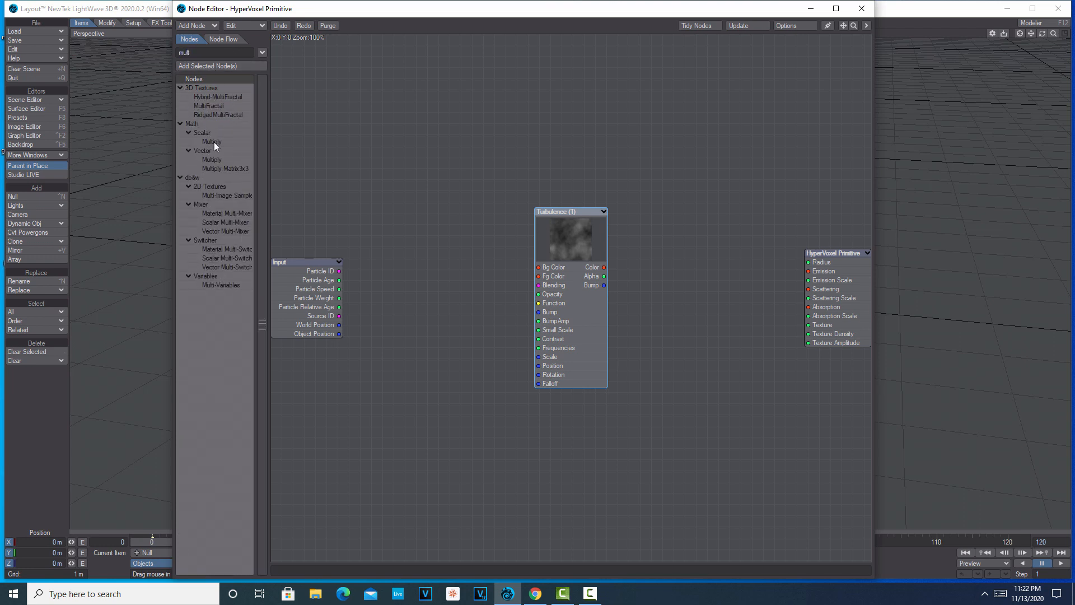
double_click(213, 142)
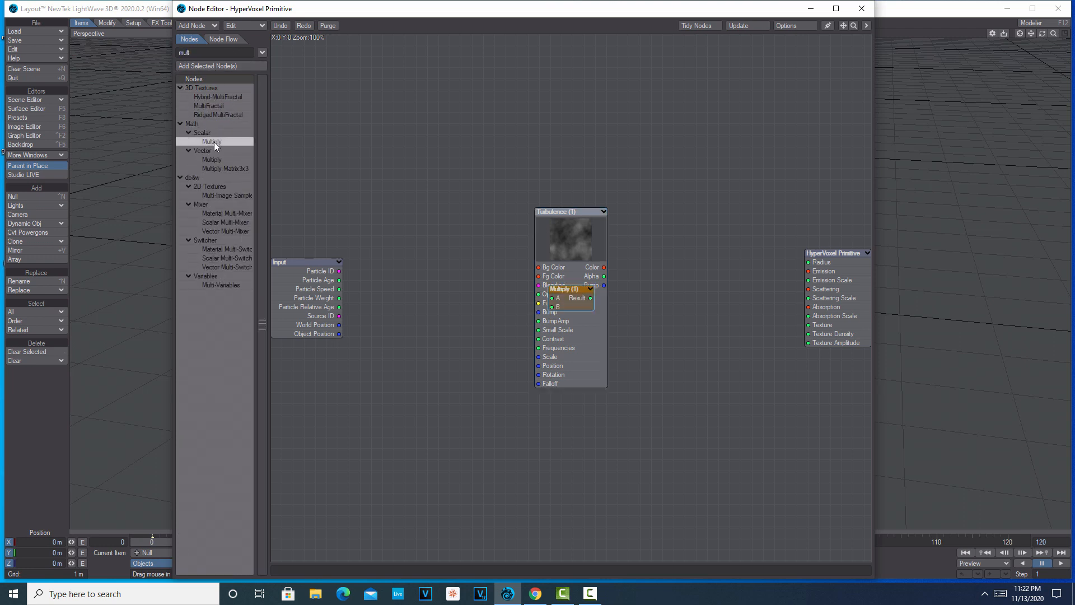
drag(564, 286, 347, 412)
Add a Curve node above the Turbulence node and move the Multiply node beside the HyperVoxel Primitive node.
drag(232, 53, 118, 53)
text(cur)
double_click(216, 98)
drag(565, 283, 678, 128)
drag(438, 436, 722, 303)
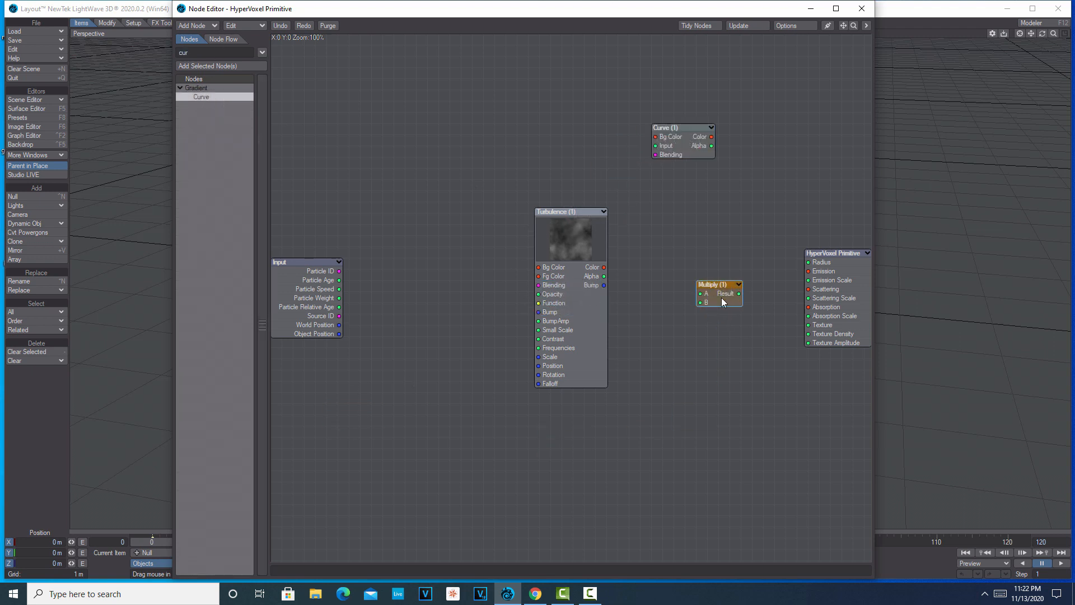
Add a Gradient node, place it below the Multiply node, and move the Turbulence node closer to the Input node.
drag(232, 52, 115, 50)
text(gra)
double_click(215, 106)
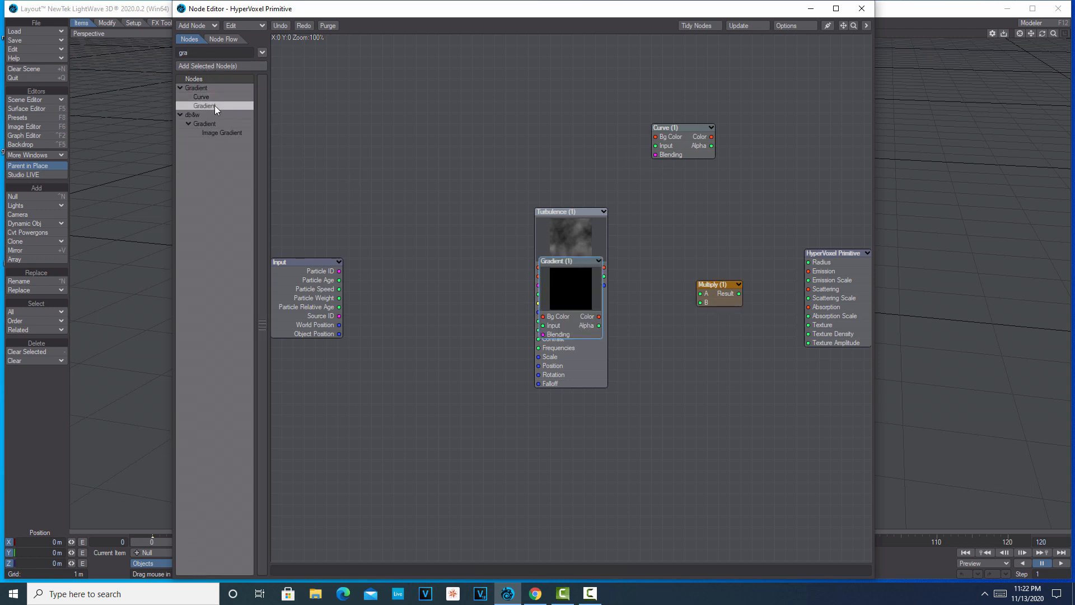
drag(560, 290, 684, 426)
drag(563, 245, 488, 262)
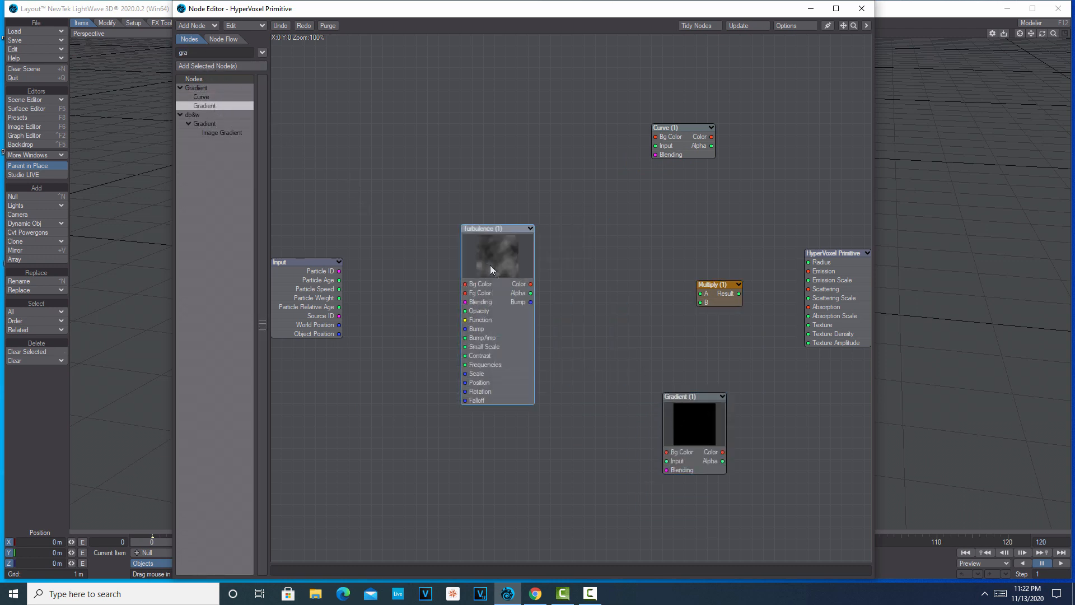
drag(687, 414, 633, 364)
Set the Turbulence node's foreground color to RGB 200, 200, 200.
double_click(493, 261)
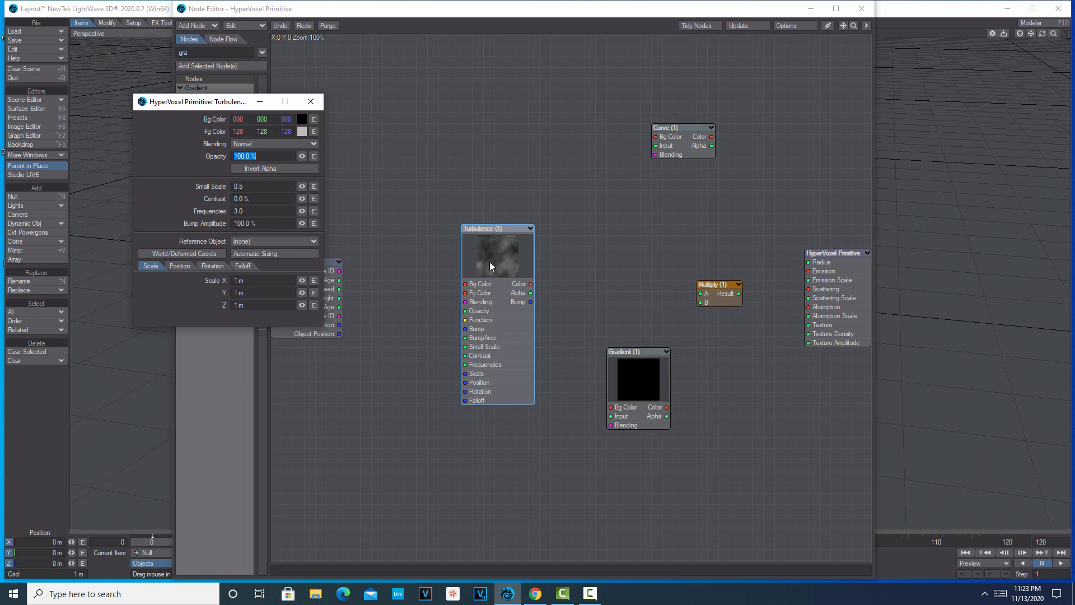
click(302, 131)
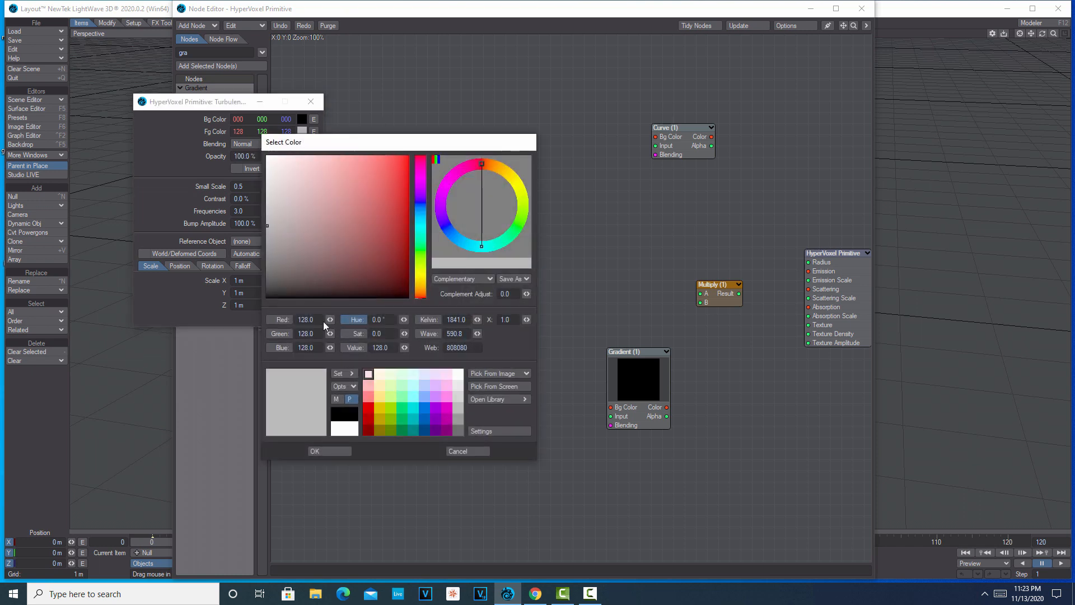
text(200)
key(Tab)
text(200)
key(Tab)
text(200)
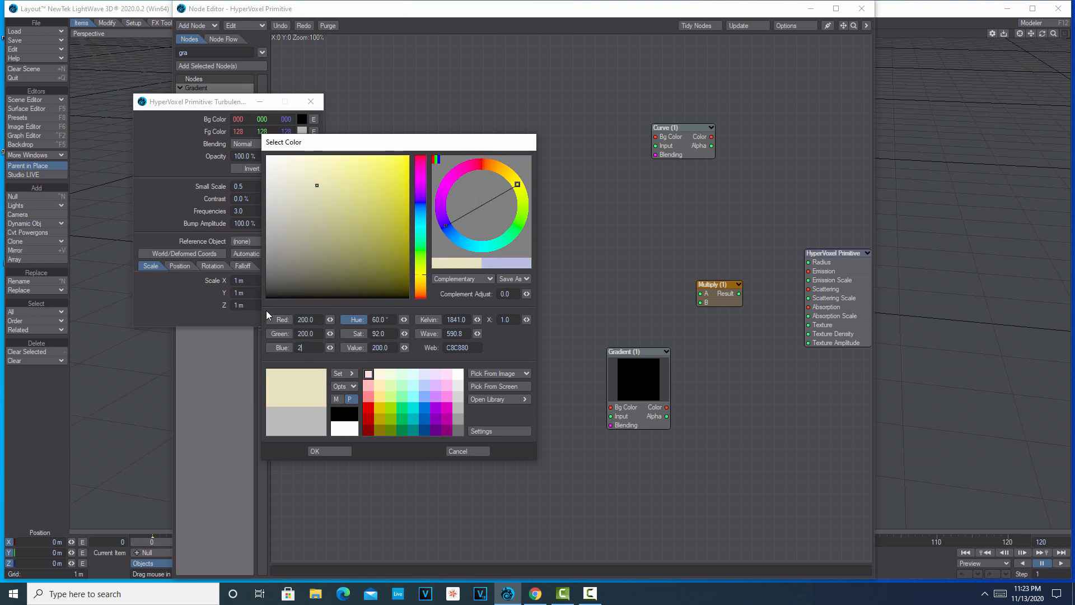
key(Tab)
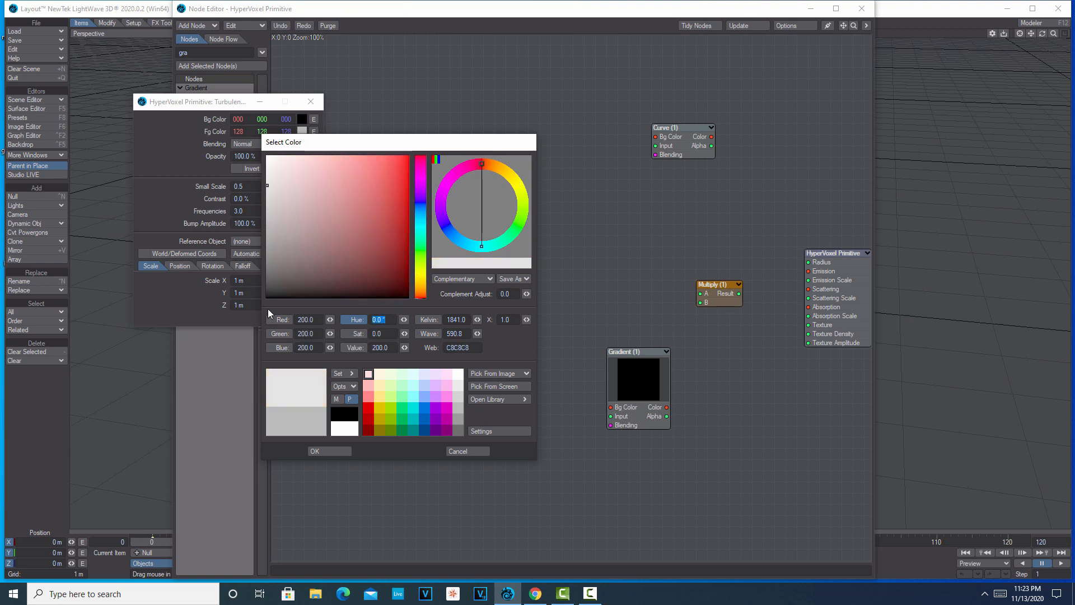
click(344, 447)
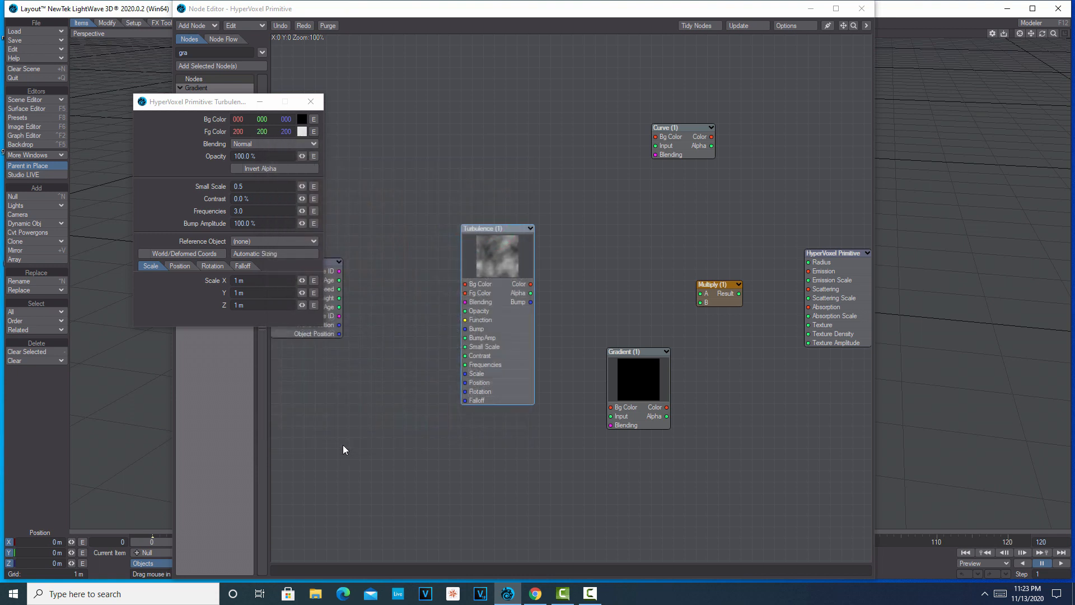
Set the Turbulence contrast to 50% and frequencies to 12 with World/Deformed Coords enabled, and move the node lower beside Input.
click(263, 198)
text(50)
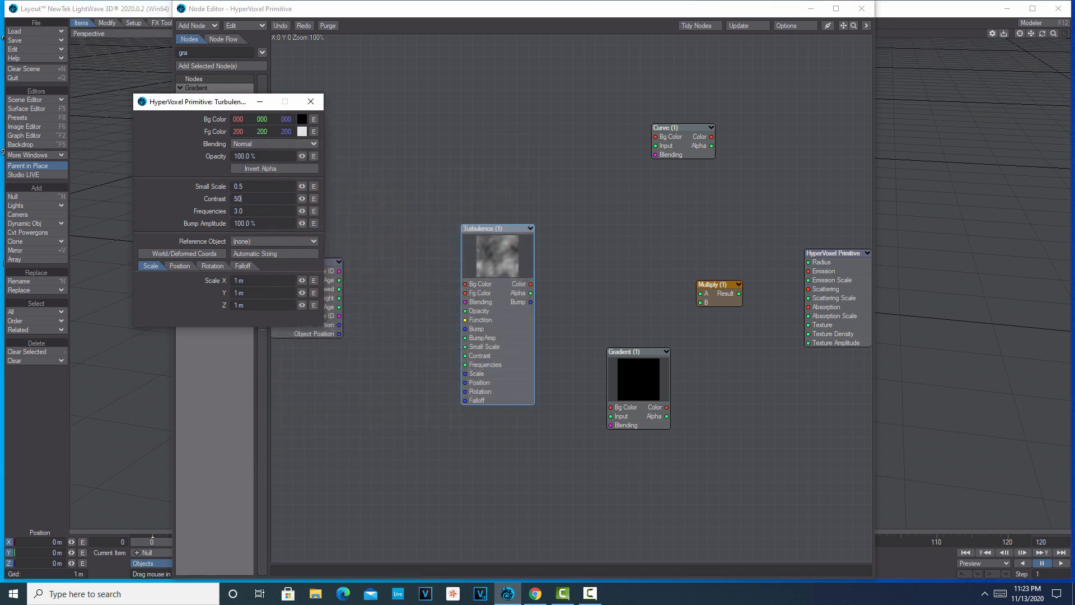
key(Tab)
text(12)
key(Tab)
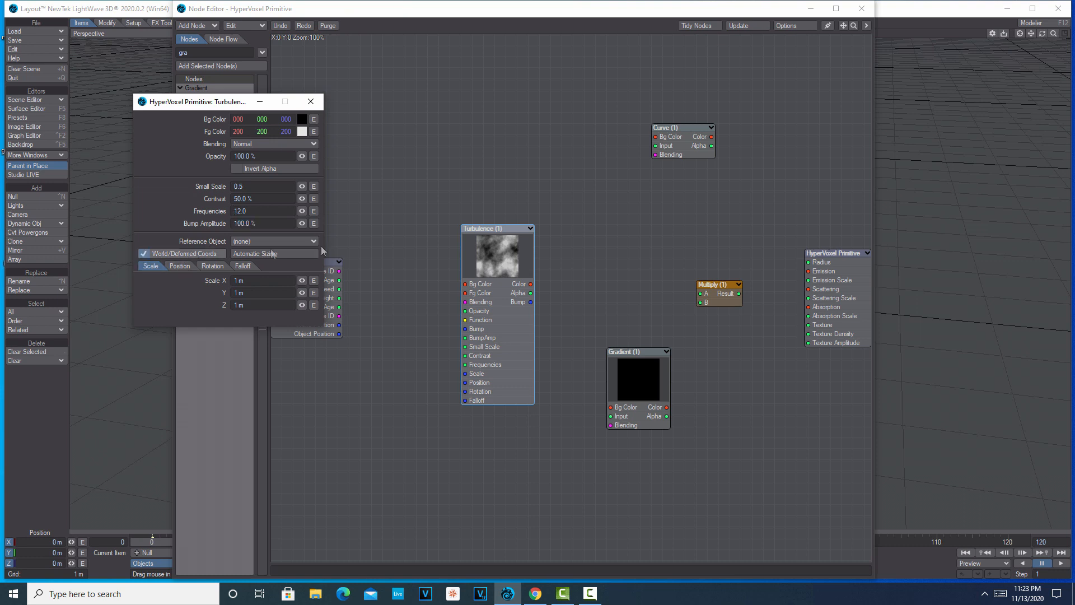
click(311, 102)
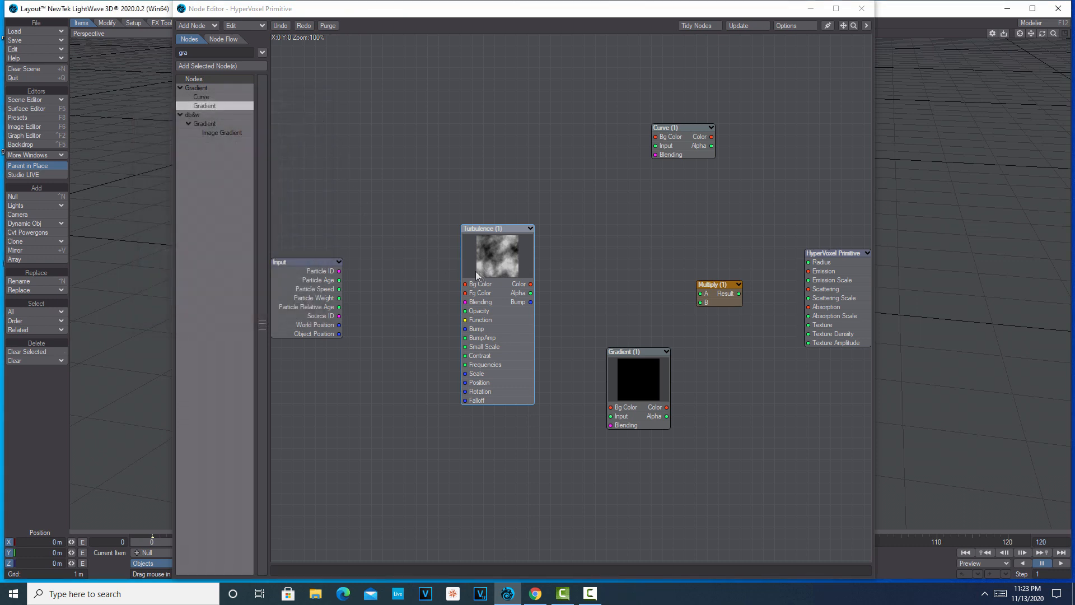
drag(482, 274, 438, 331)
Add a key at about position 0.07 in the Gradient node and color it RGB 0, 47, 191.
double_click(637, 381)
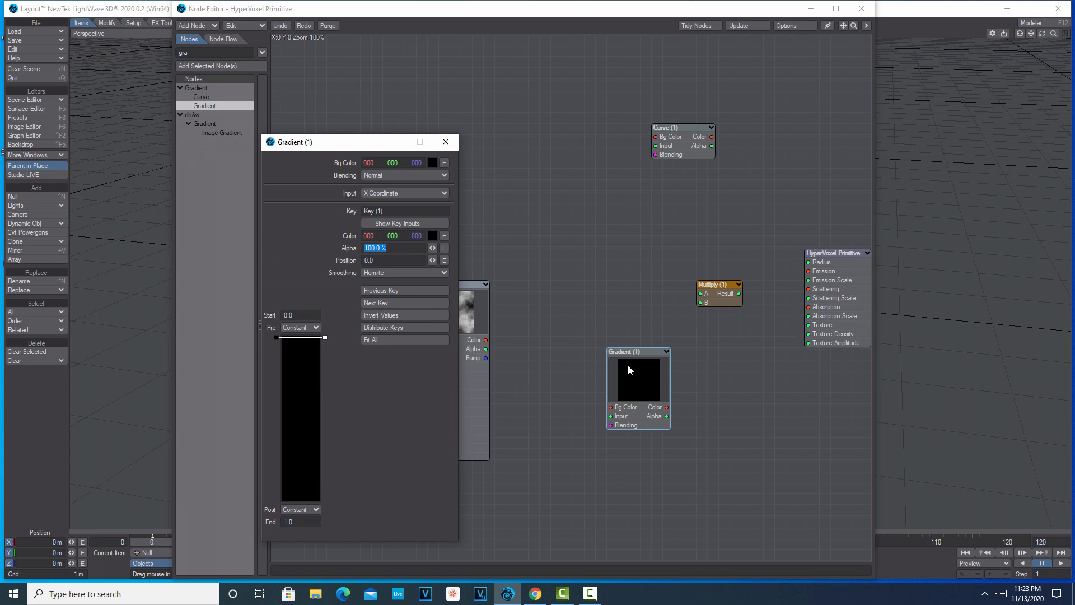
click(314, 348)
click(434, 237)
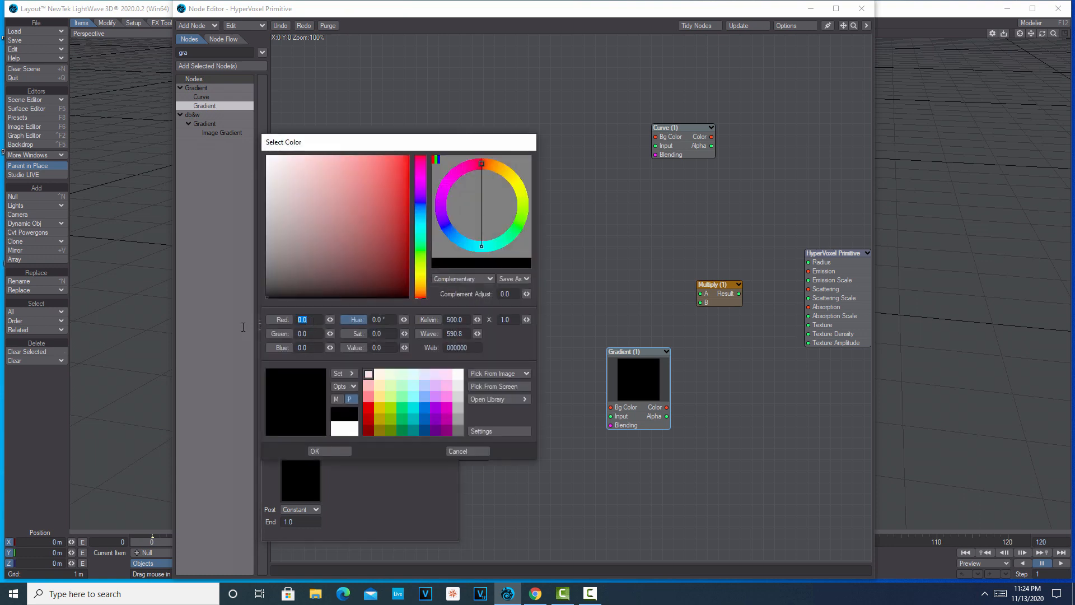
key(Tab)
text(047)
key(Tab)
text(191)
key(Tab)
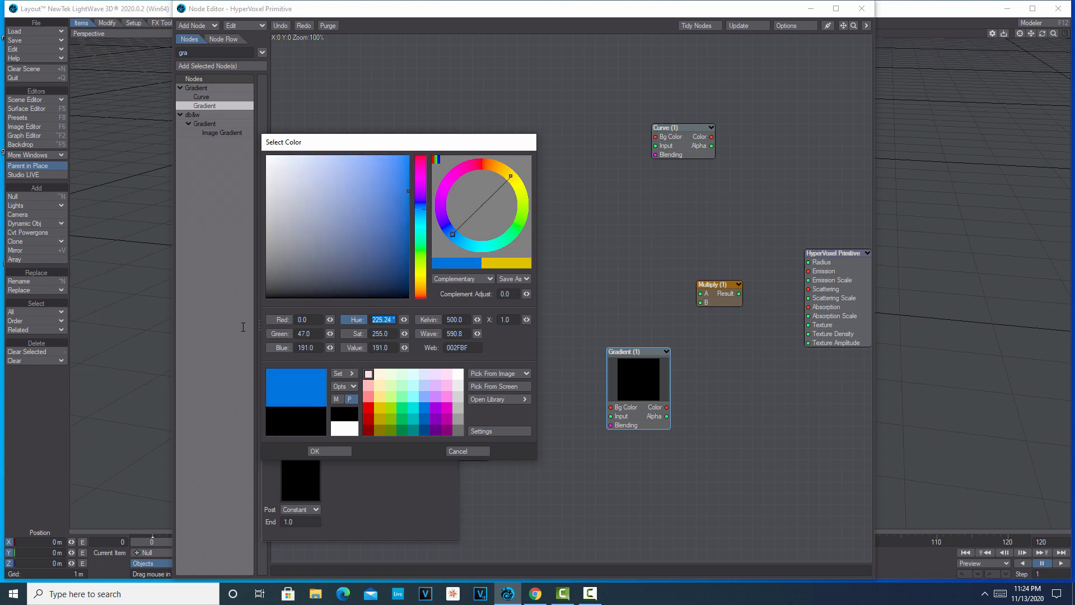
click(334, 451)
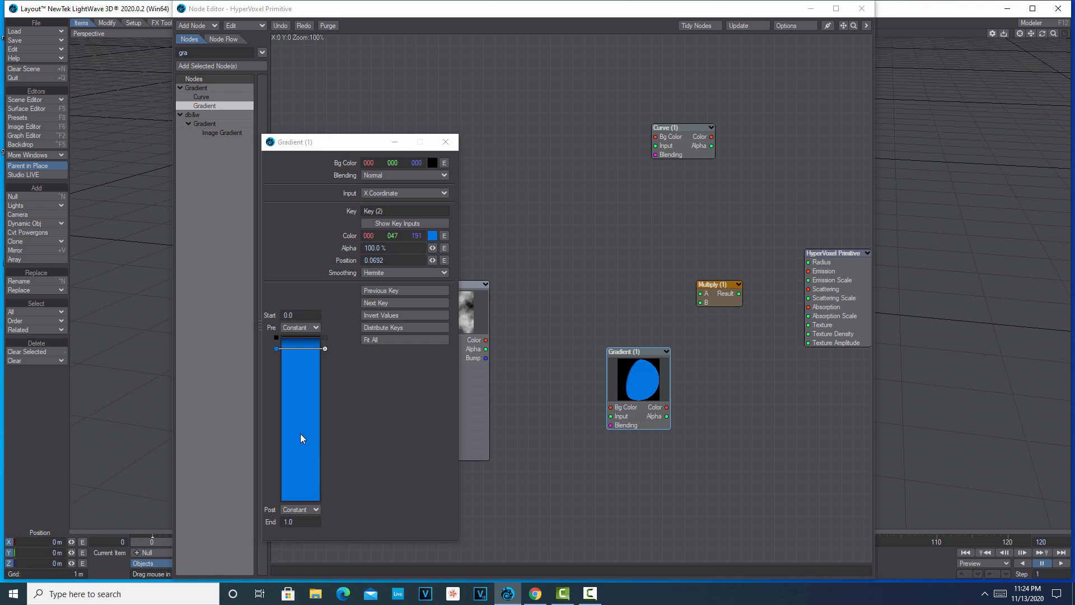
Add a gradient key at about position 0.63 and color it RGB 255, 62, 207.
click(314, 438)
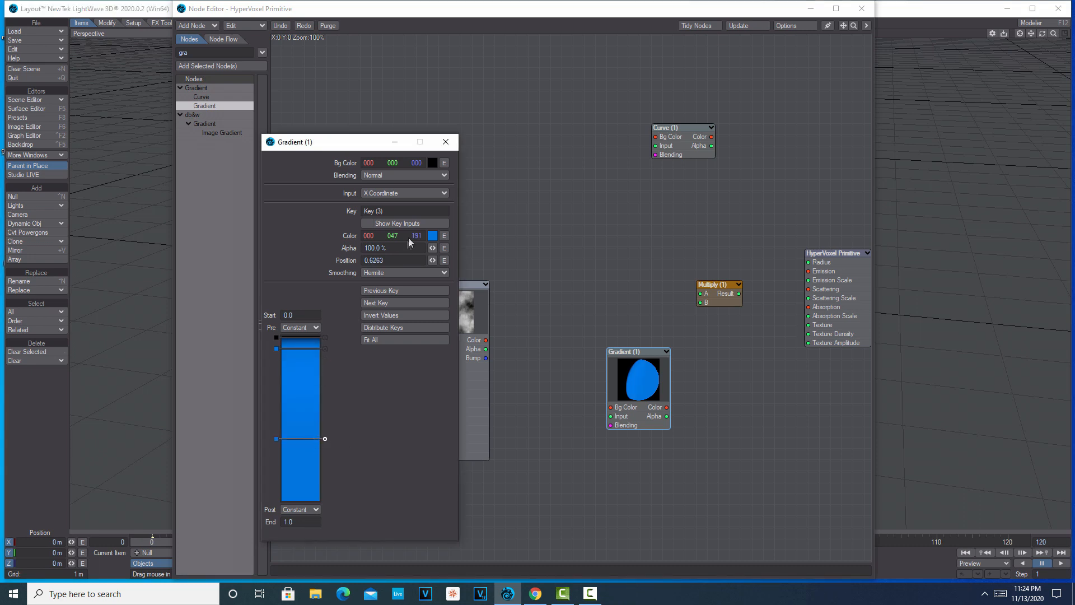
click(433, 235)
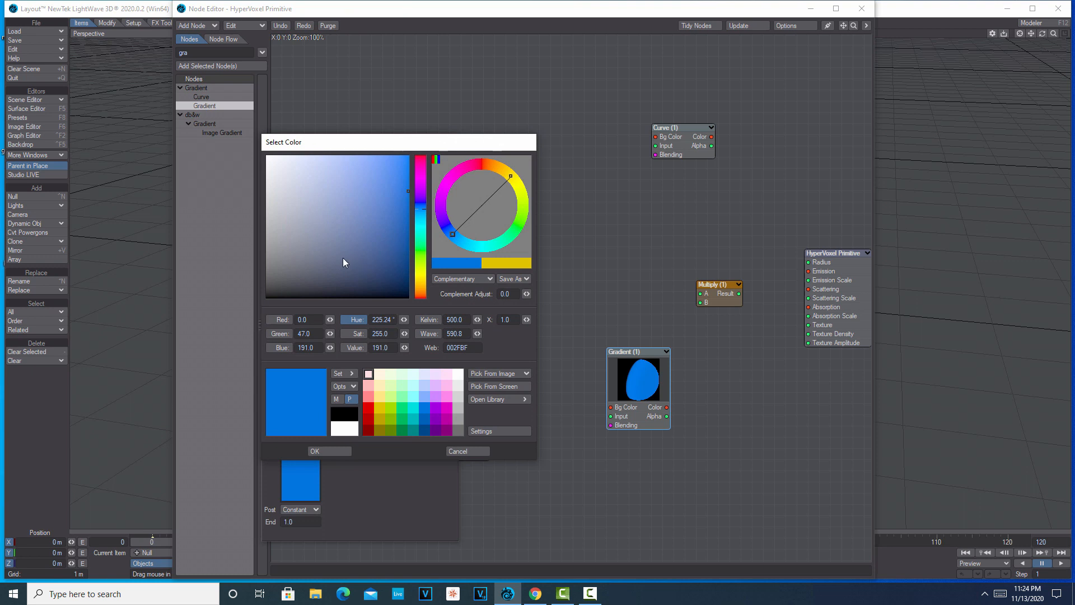
click(279, 316)
text(255)
key(Tab)
text(62)
key(Tab)
text(207)
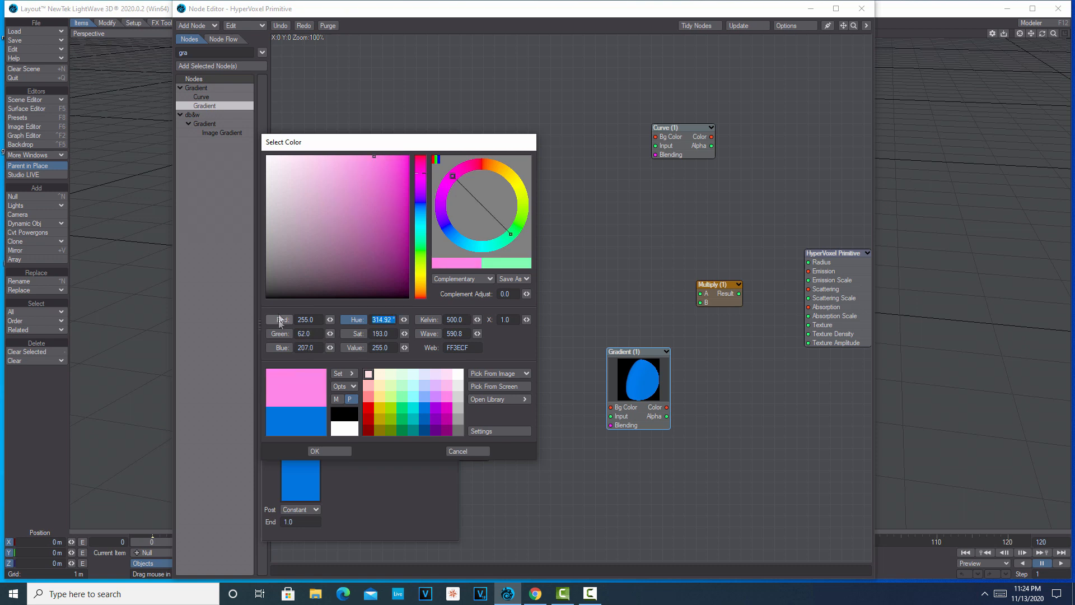
click(321, 449)
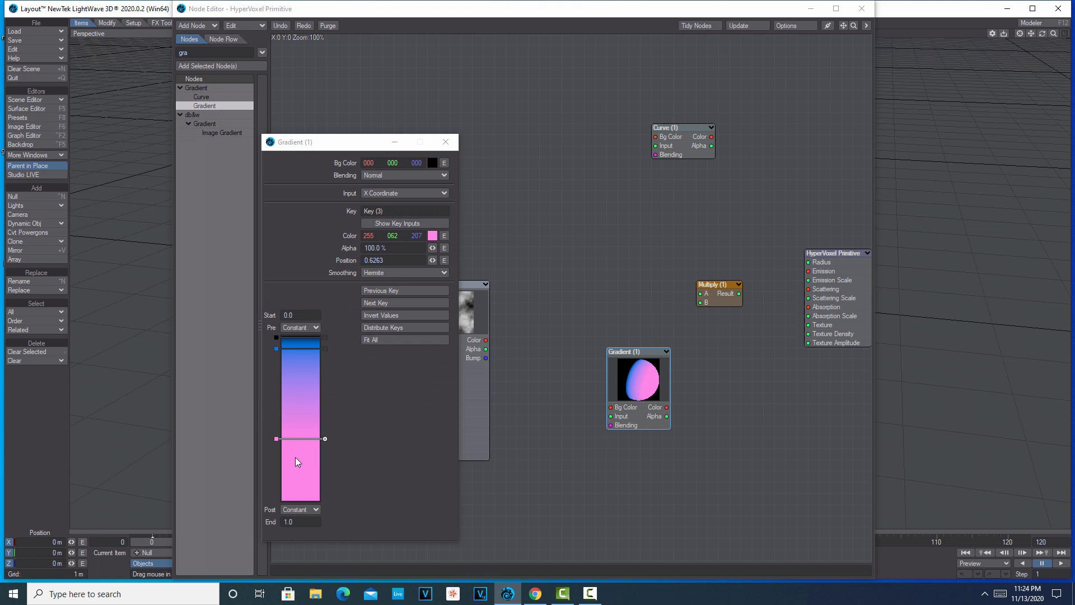
Add a white gradient key at about position 0.997 and close the gradient settings.
click(307, 498)
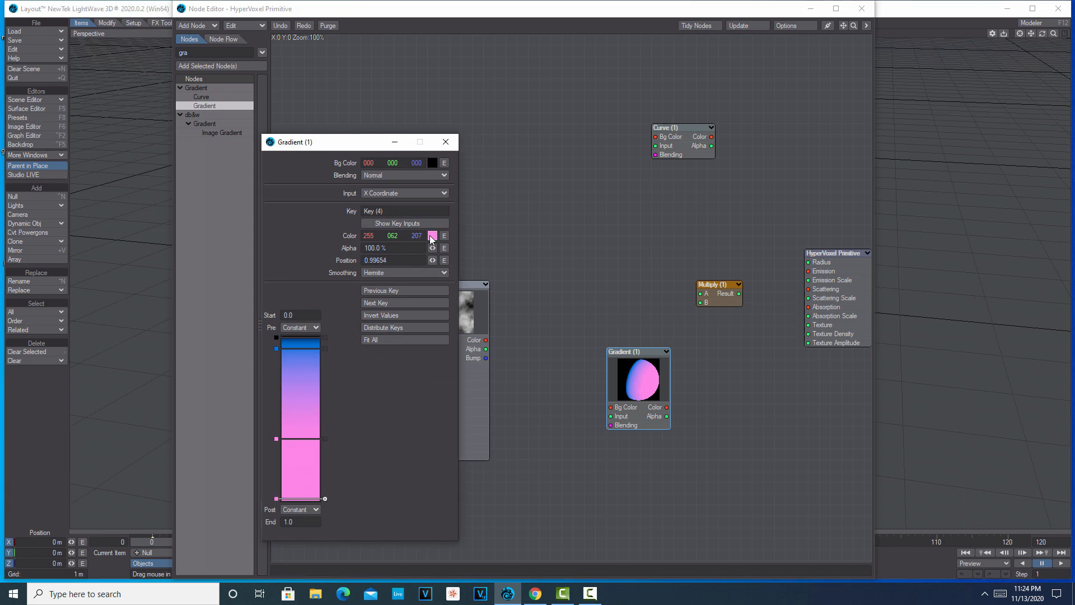
click(432, 236)
click(345, 428)
click(338, 451)
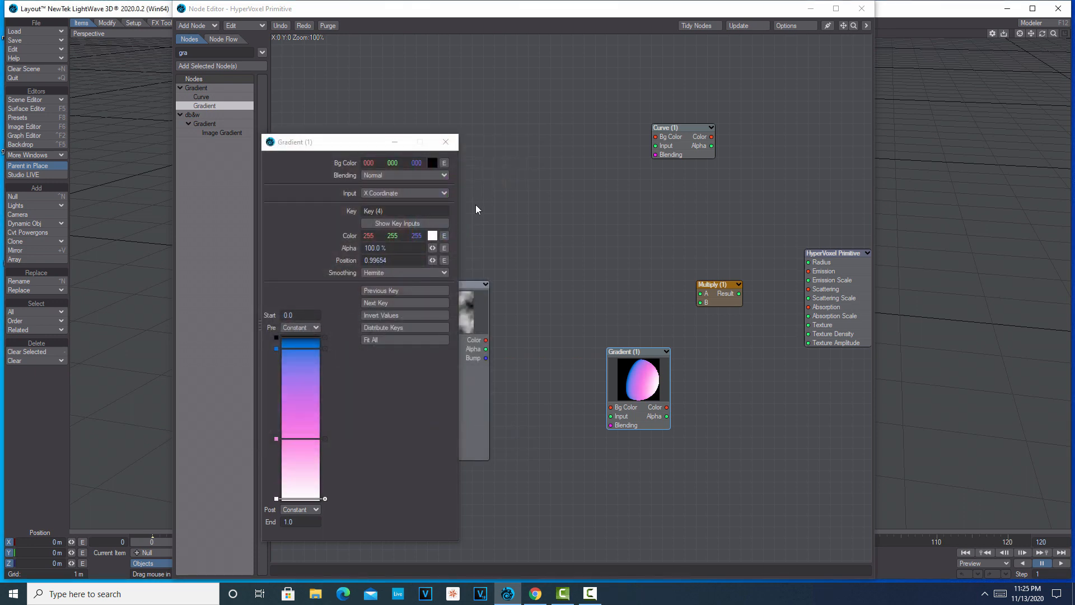
click(446, 141)
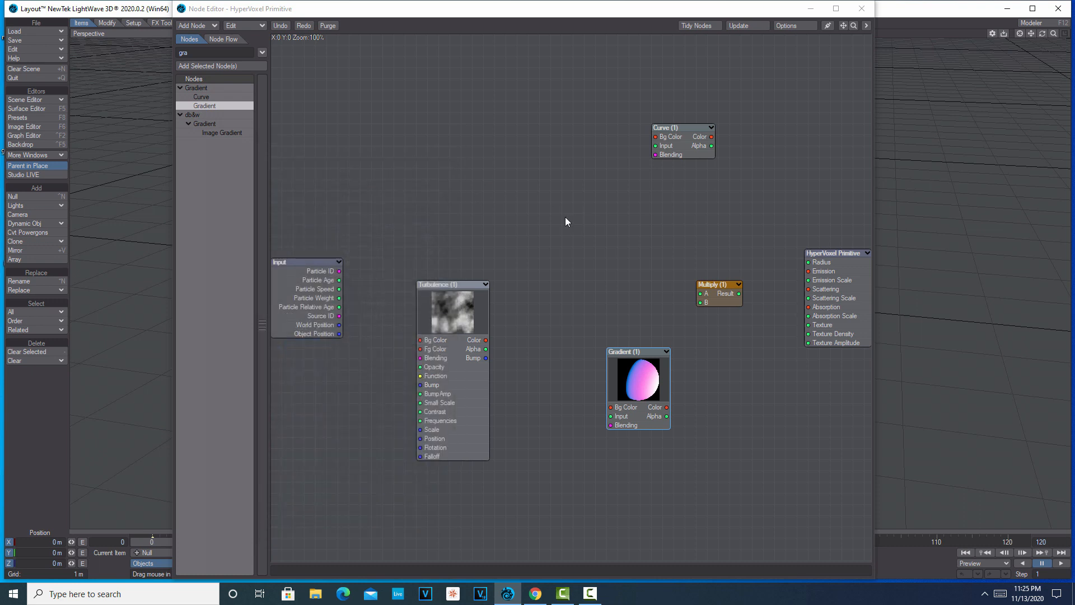
Examine the Multiply node's attributes for its A and B inputs.
double_click(710, 289)
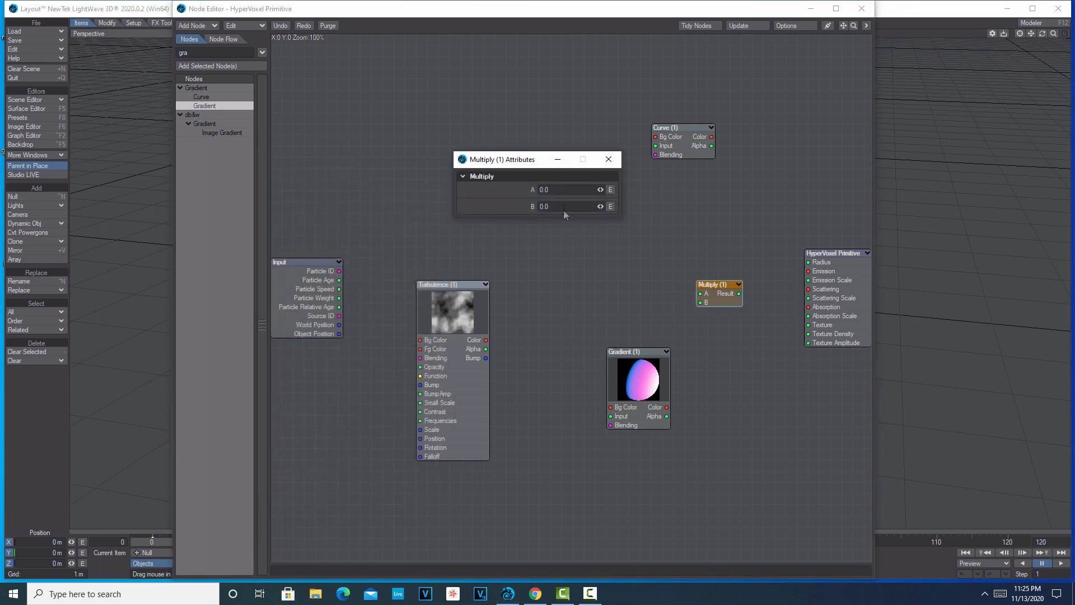
click(556, 256)
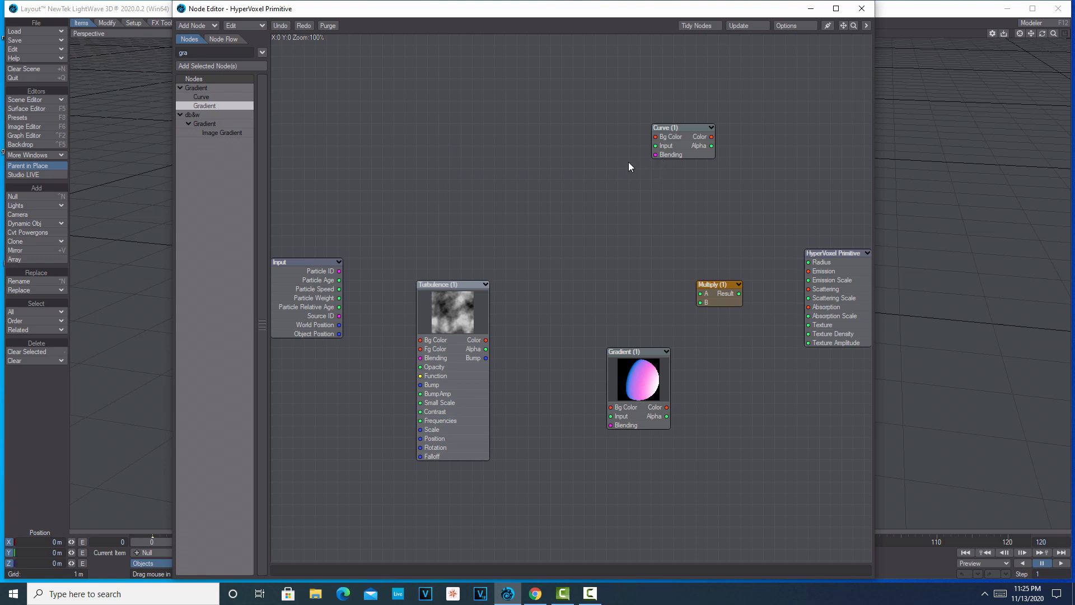
Shape the Curve node with points near position/value 0.008/0.064, 0.157/0.753, 0.486/0.430 and 0.884/0.814, and close its settings.
double_click(674, 140)
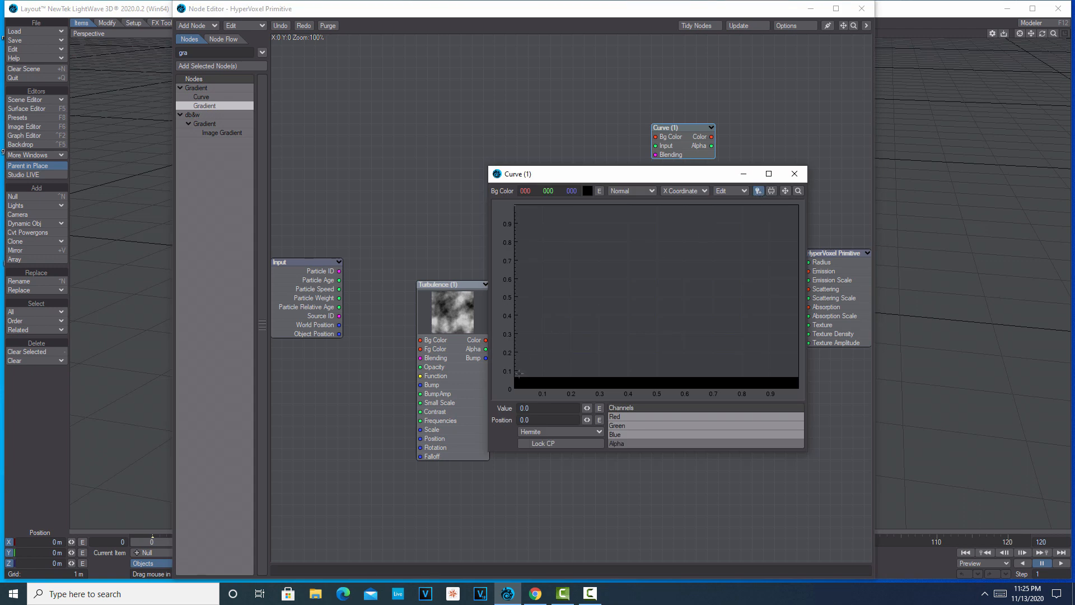
click(516, 377)
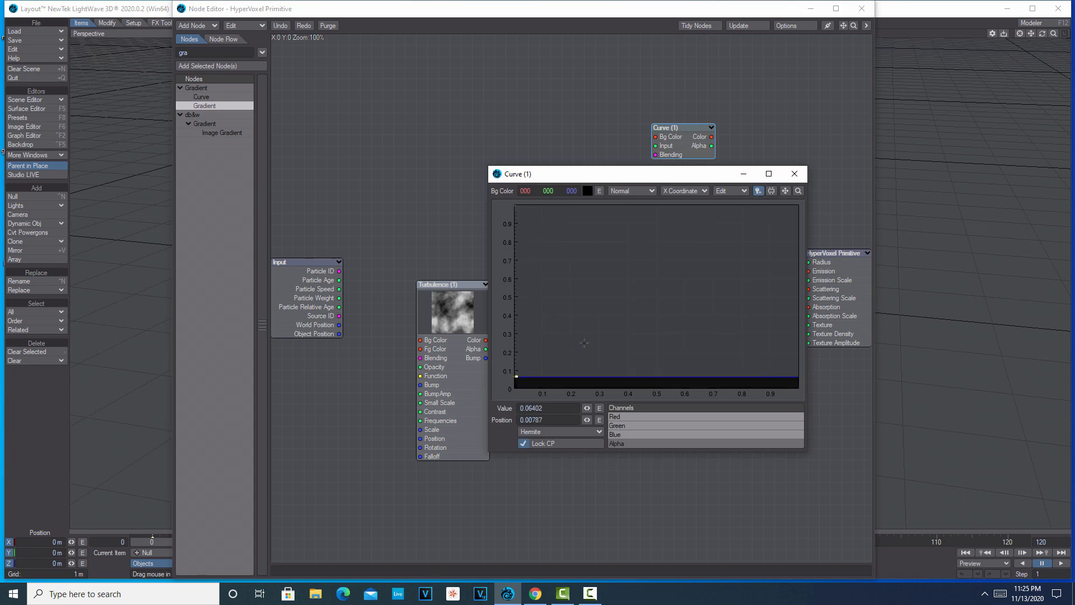
click(558, 250)
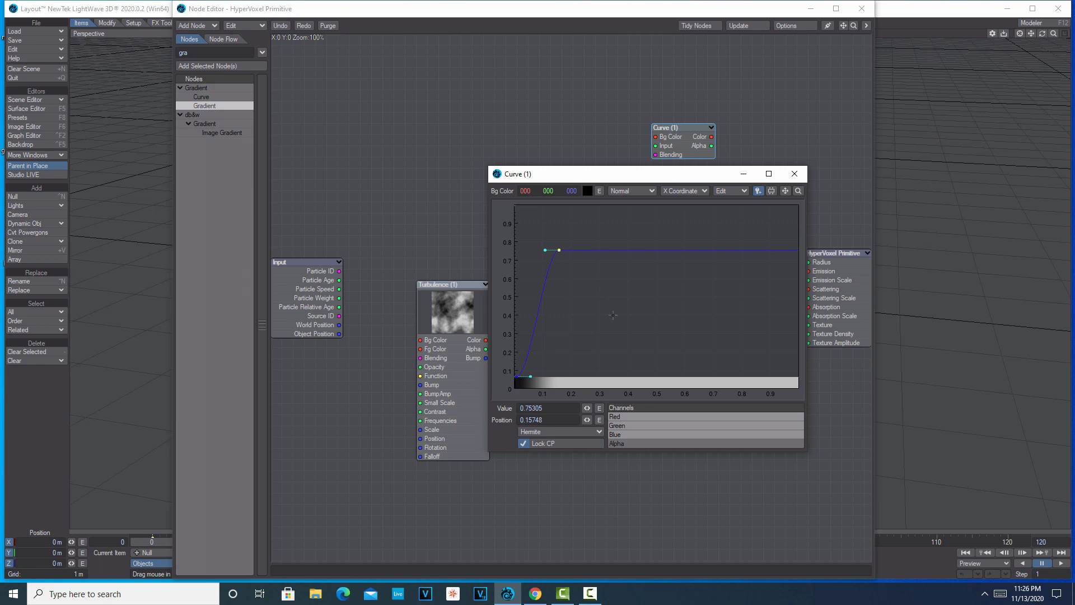
click(653, 309)
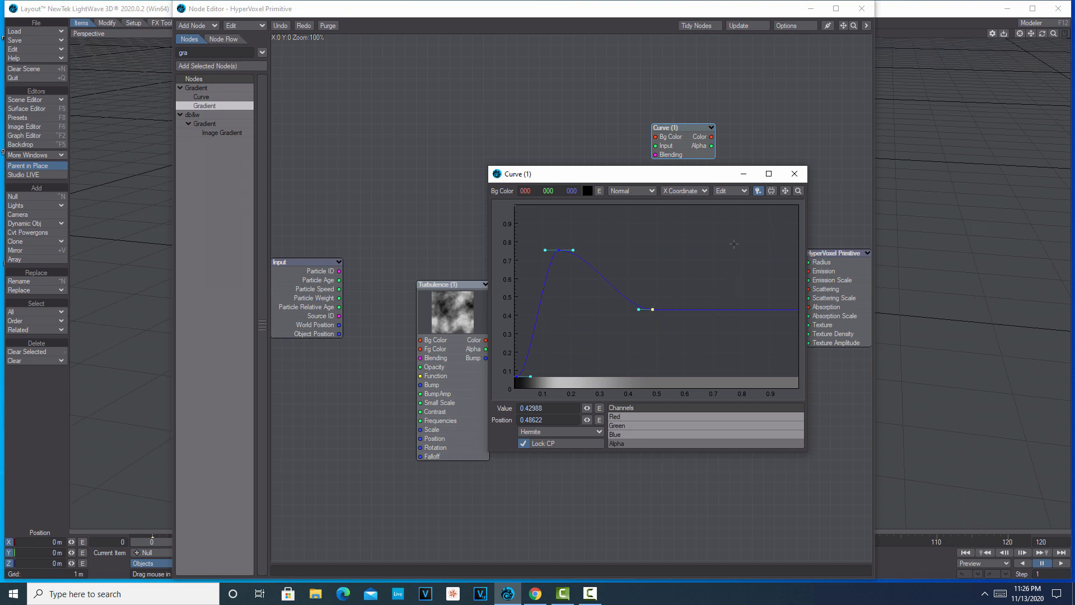
click(764, 239)
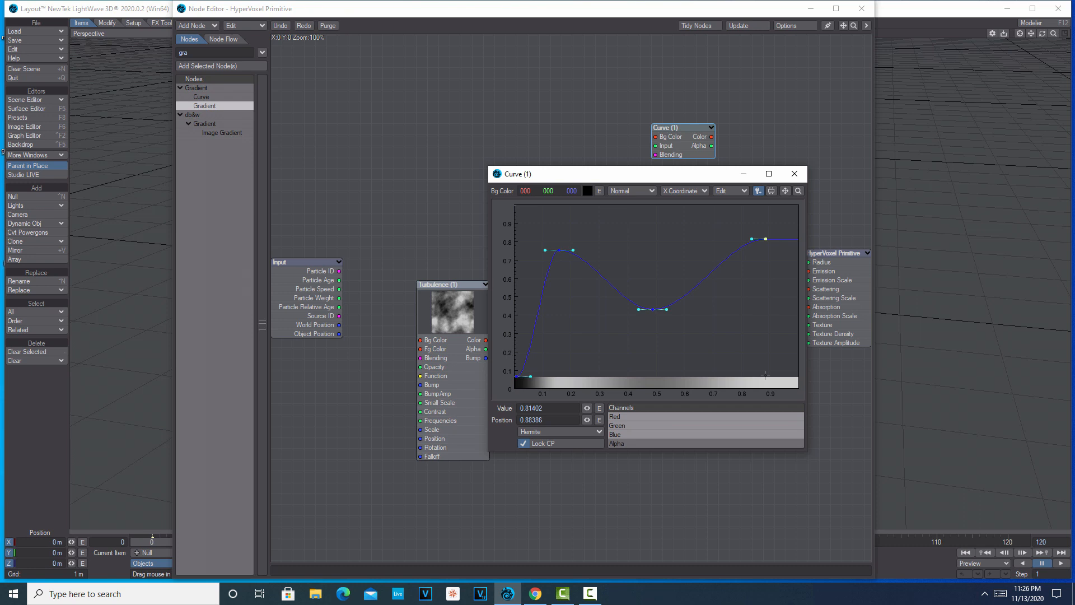
click(794, 174)
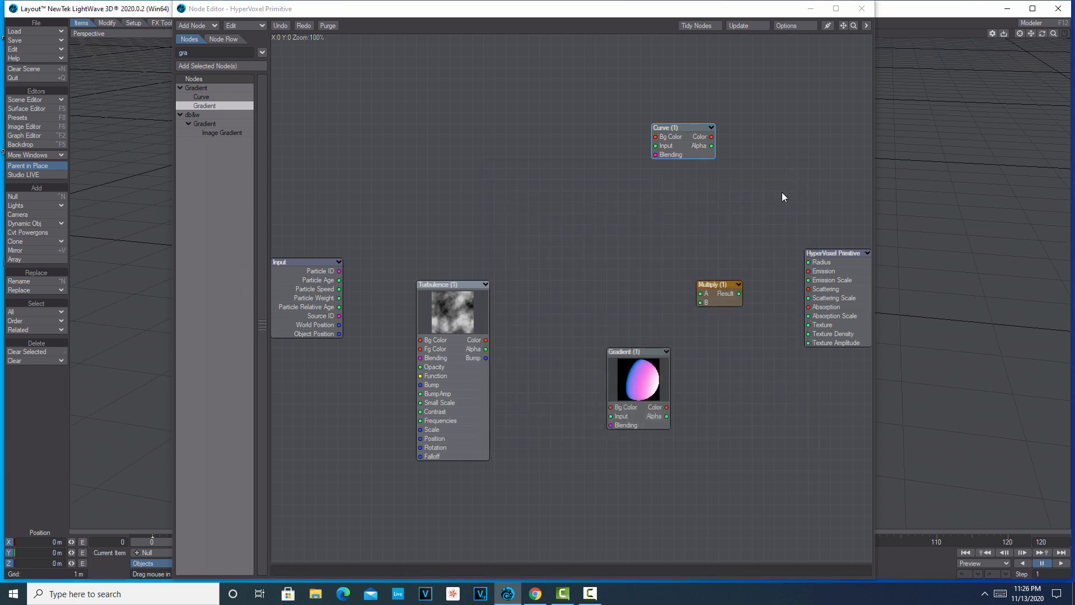
Reposition the Turbulence node and connect its Alpha to the Gradient's Input and the HyperVoxel Primitive's Texture.
drag(455, 320, 478, 308)
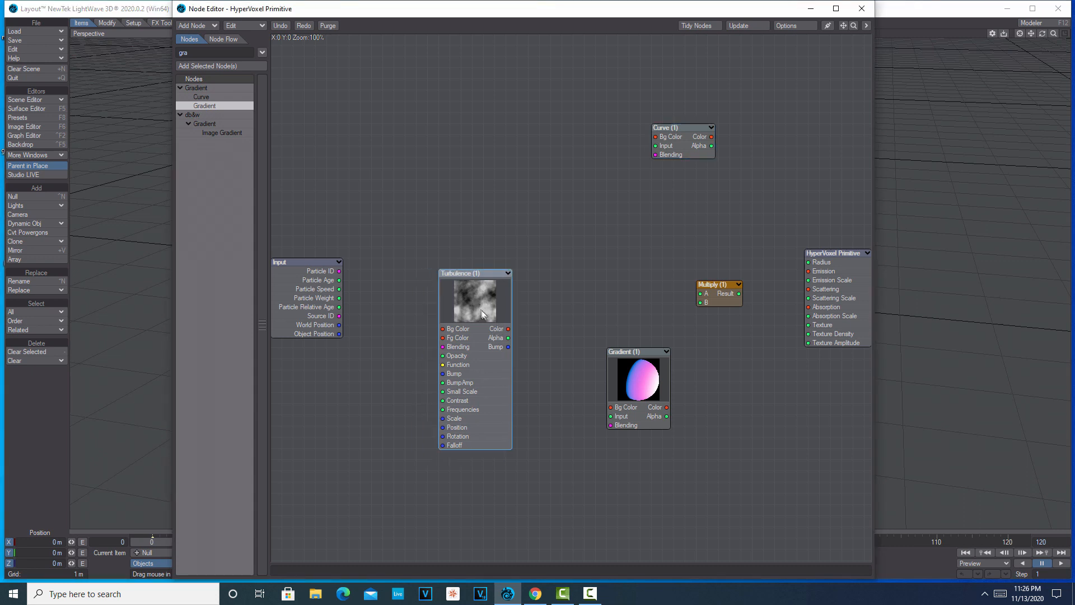
drag(508, 337, 610, 416)
drag(508, 338, 808, 325)
click(827, 278)
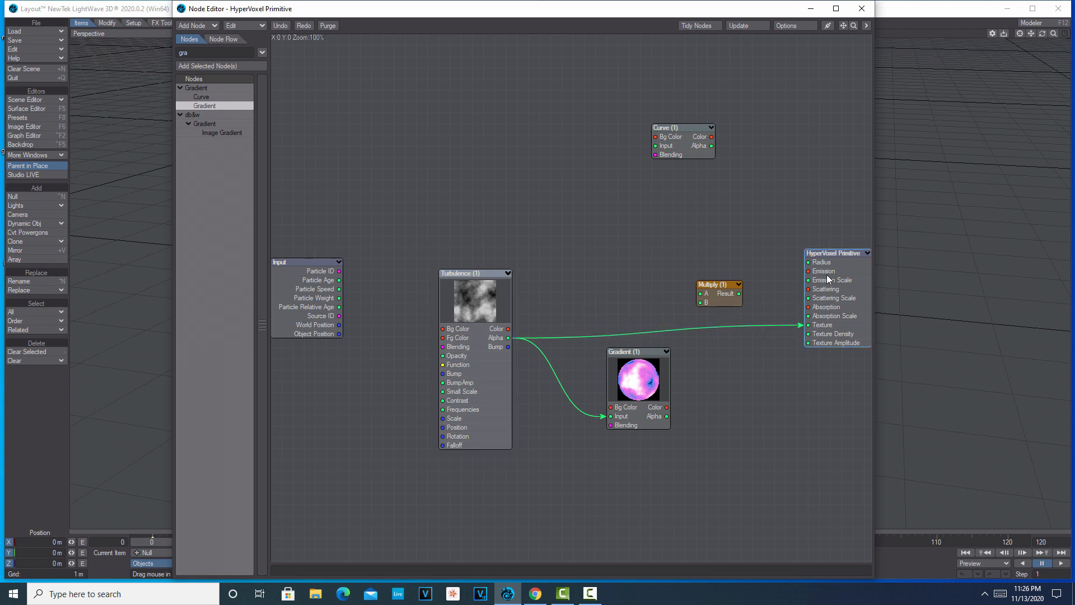
Move the HyperVoxel Primitive and Curve nodes closer in, and link Turbulence Color to Curve Input and Curve Alpha to Multiply A.
drag(828, 278, 789, 310)
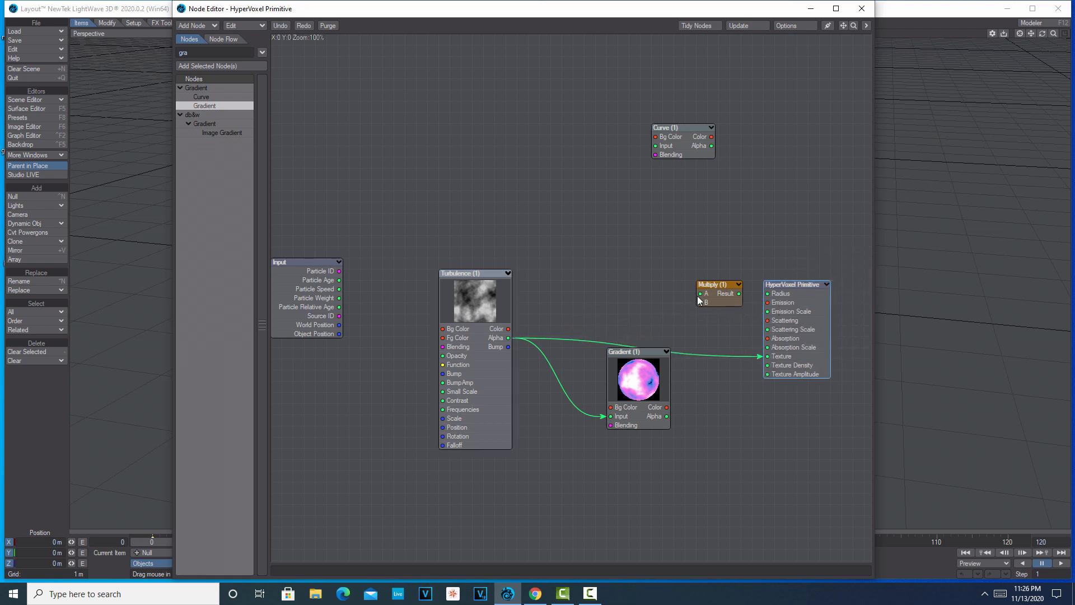
drag(677, 146, 598, 236)
drag(507, 329, 576, 235)
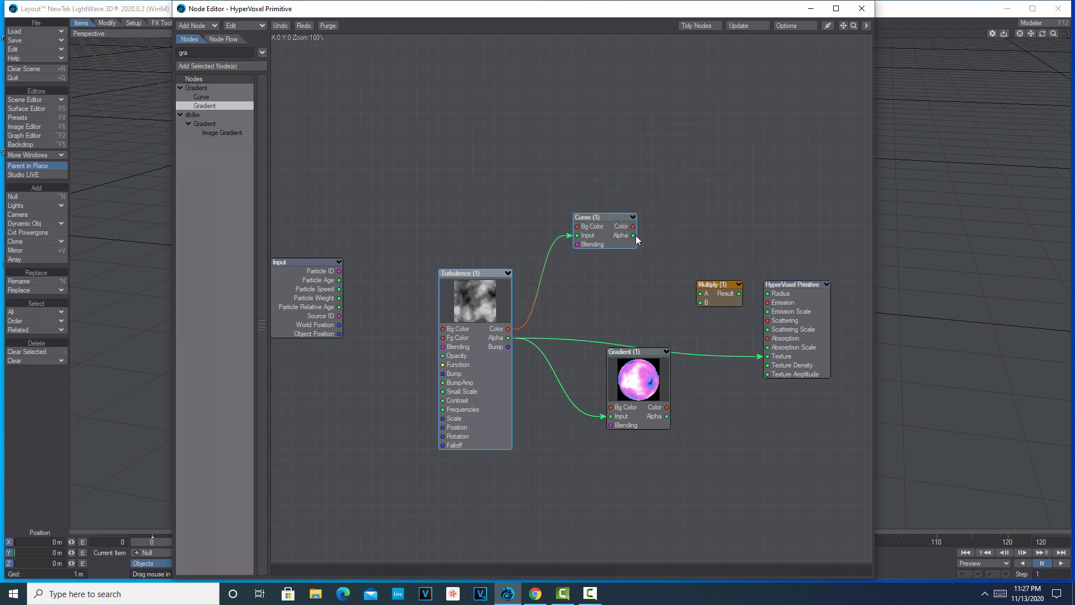
drag(633, 235, 696, 292)
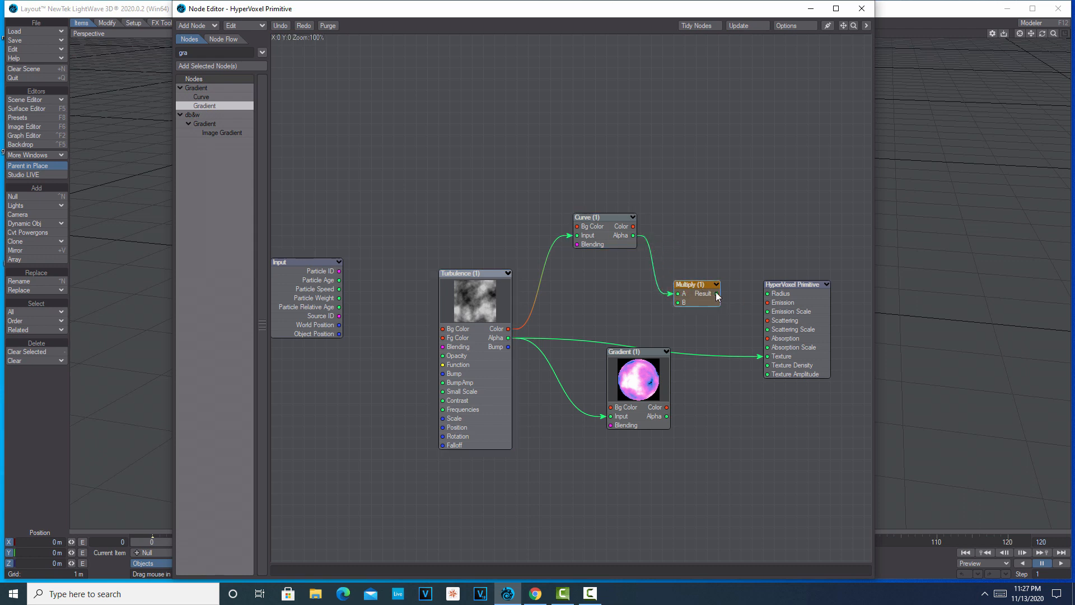
Connect Multiply Result to Emission Scale and Gradient Color to Emission, and put away the node and property windows.
drag(717, 294, 767, 312)
drag(666, 408, 766, 309)
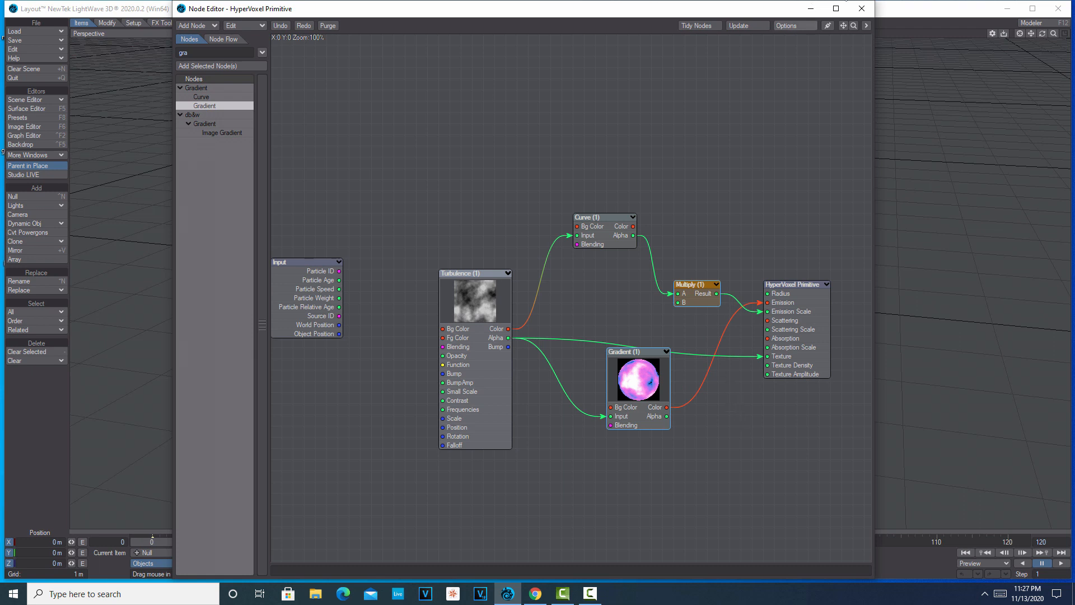
click(810, 9)
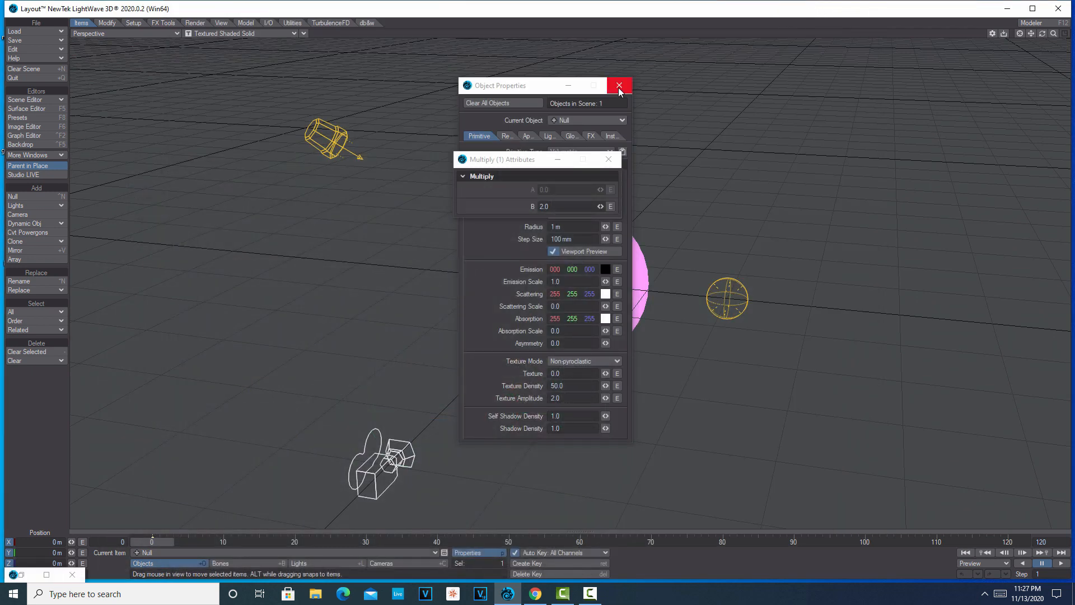
click(607, 159)
click(619, 86)
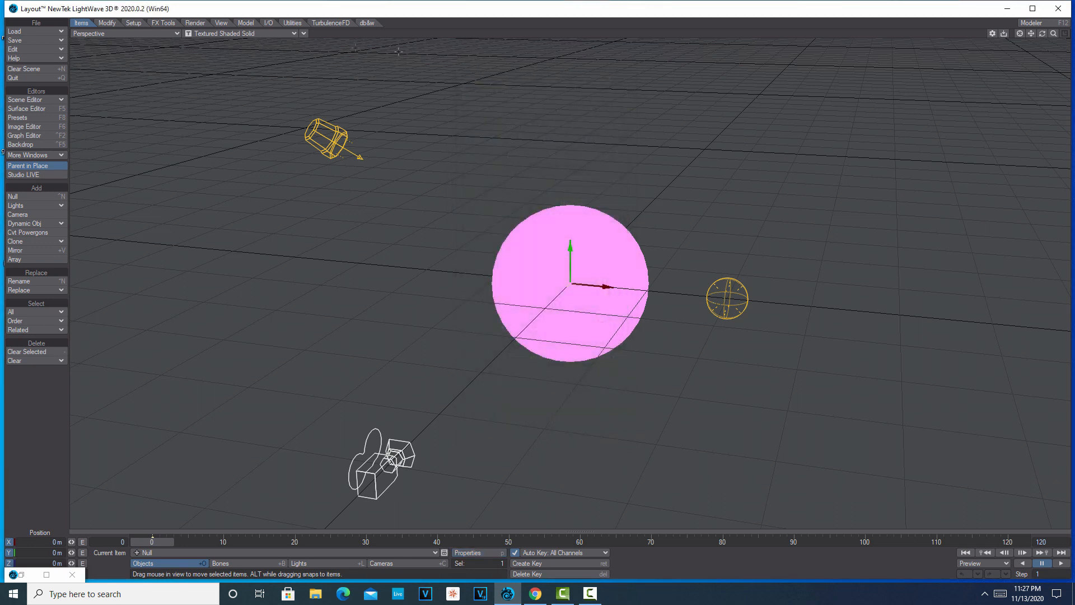
click(303, 33)
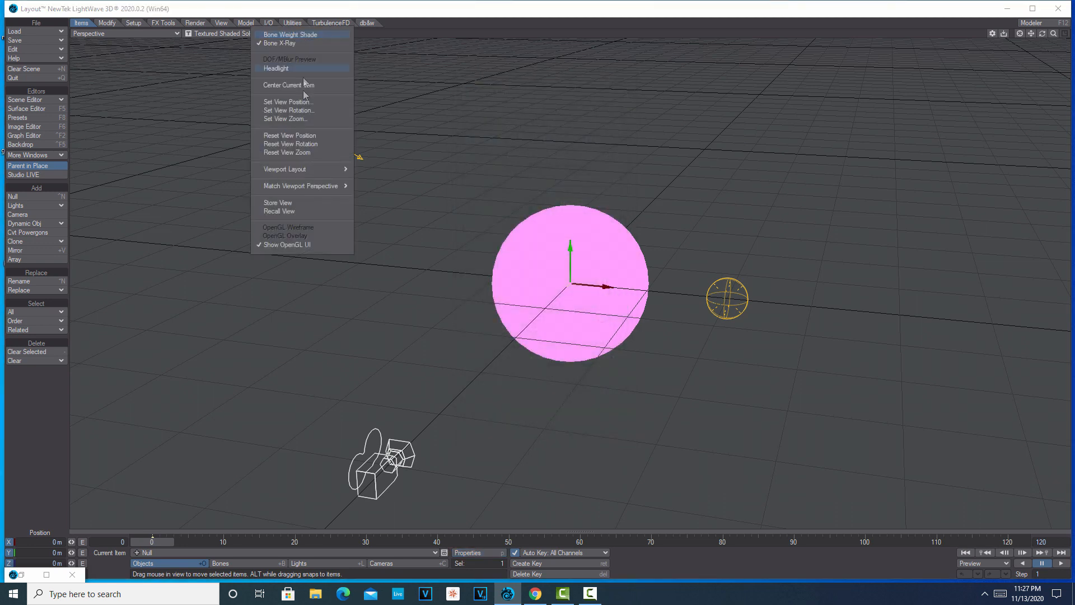
mouse_move(314, 187)
click(405, 187)
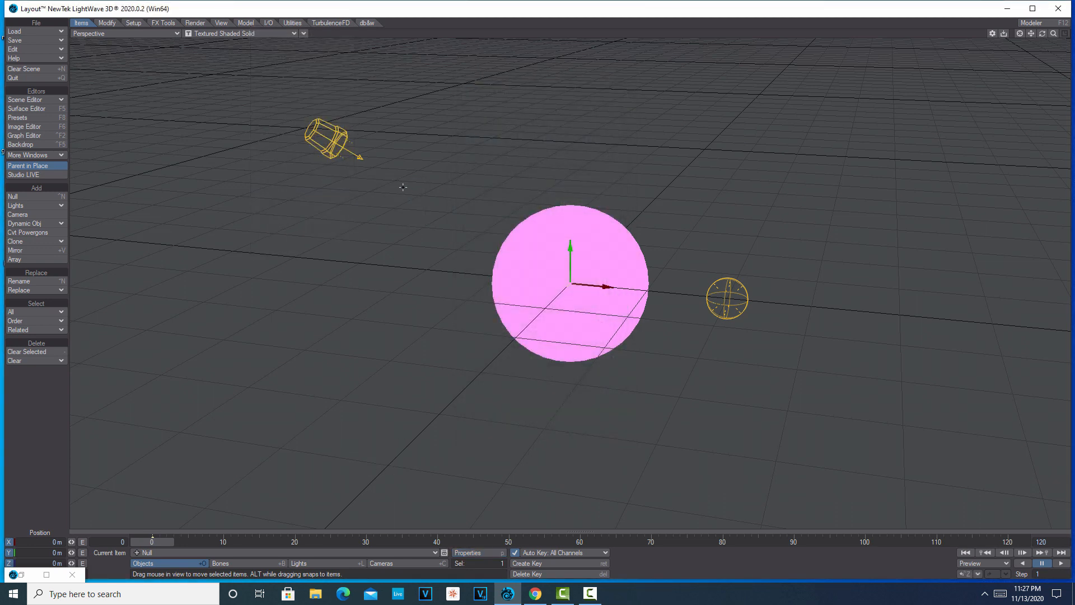
Switch the perspective viewport to VPR rendering and disable the Backdrop environment in the Effects settings.
click(290, 34)
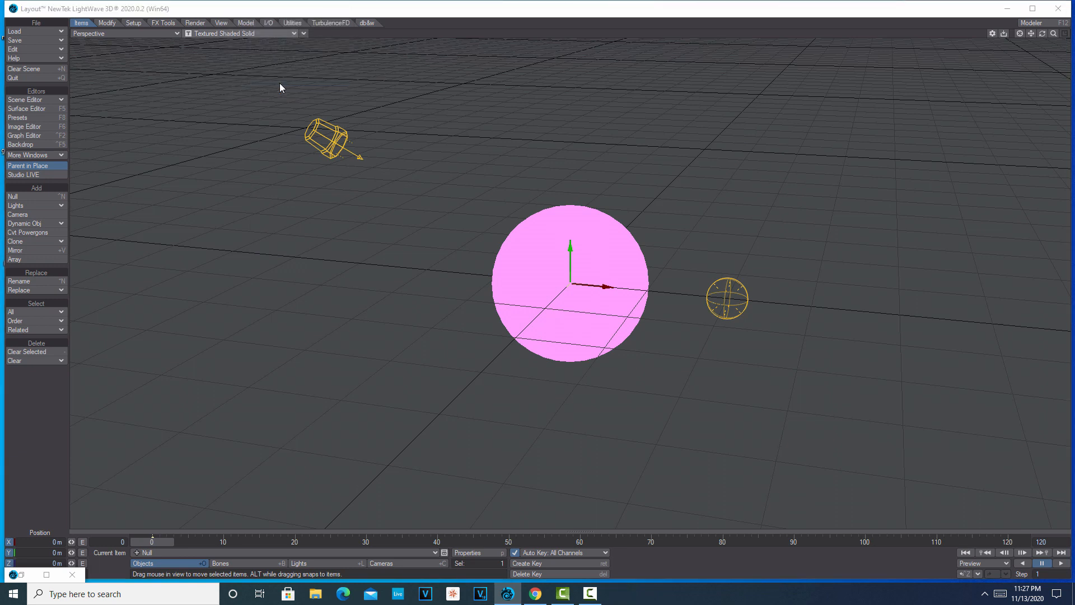
click(280, 83)
click(34, 145)
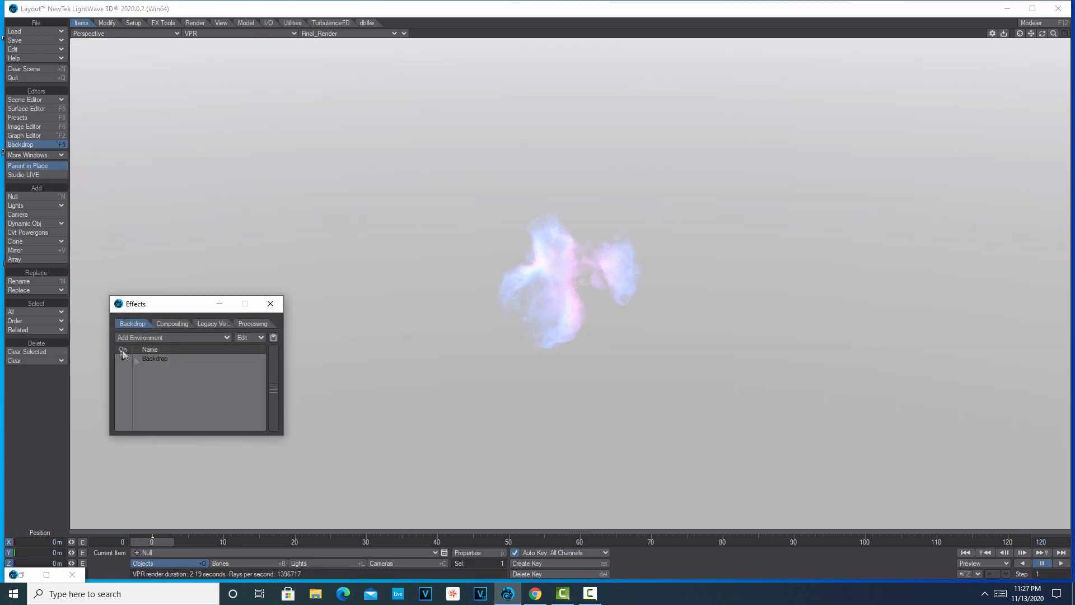
click(122, 358)
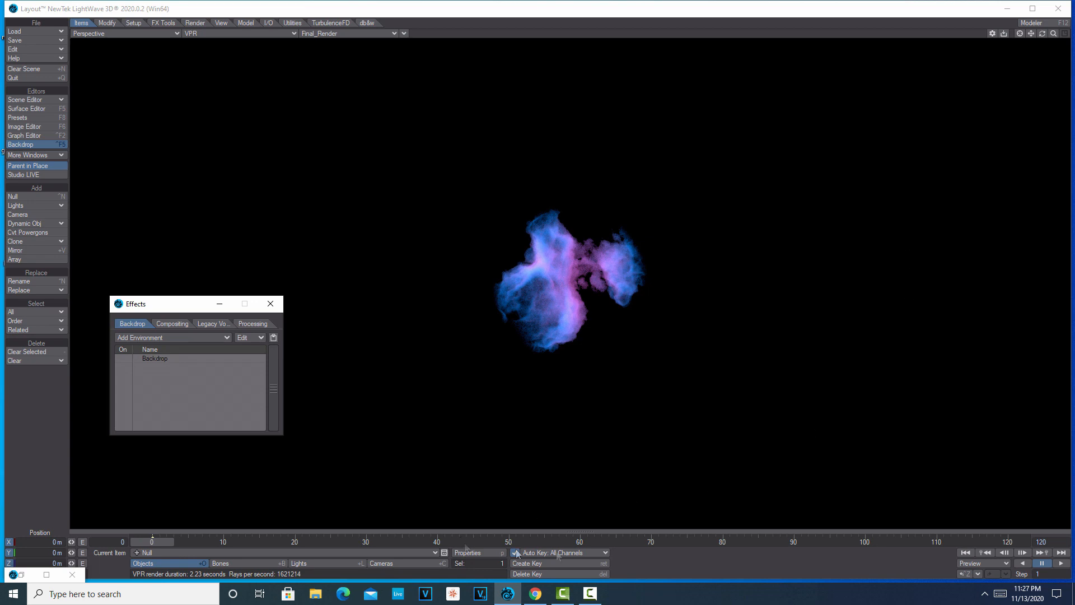
drag(1053, 34, 1073, 33)
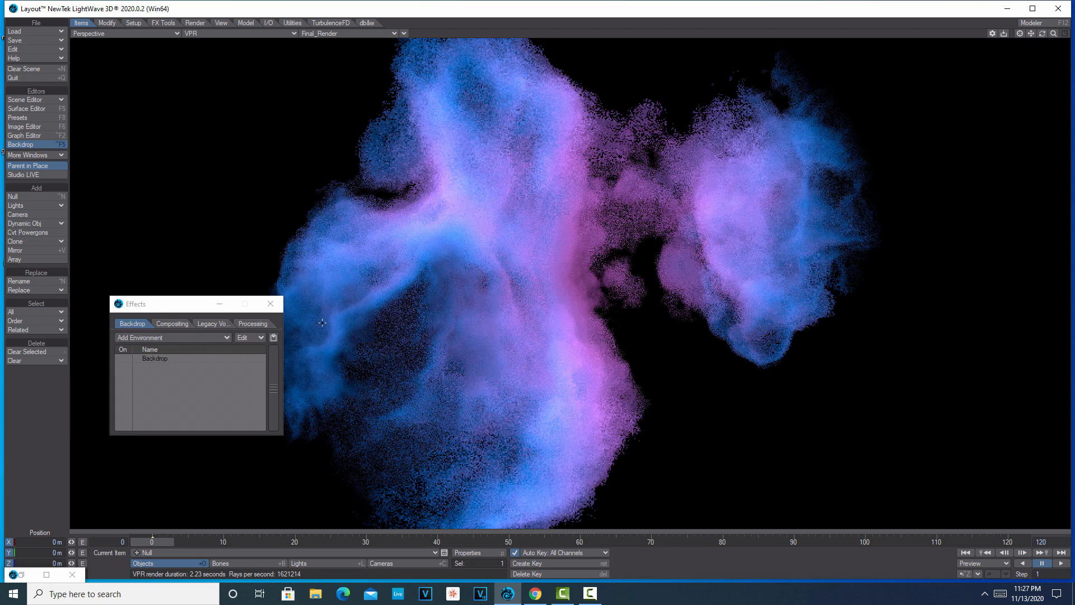
click(273, 307)
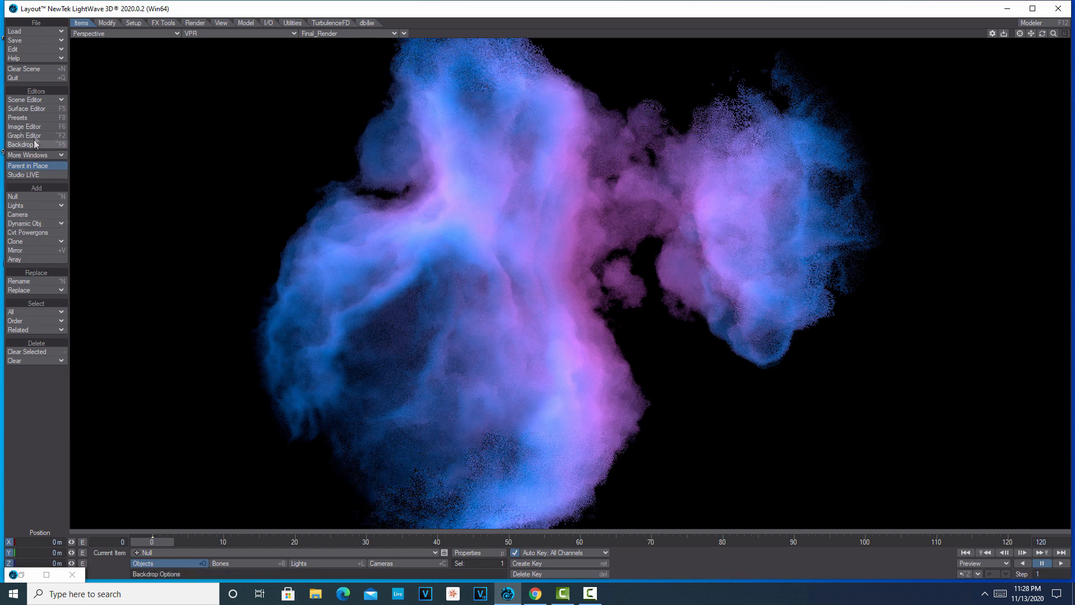
Reopen the null's volumetric node network and clear the node search filter.
click(46, 106)
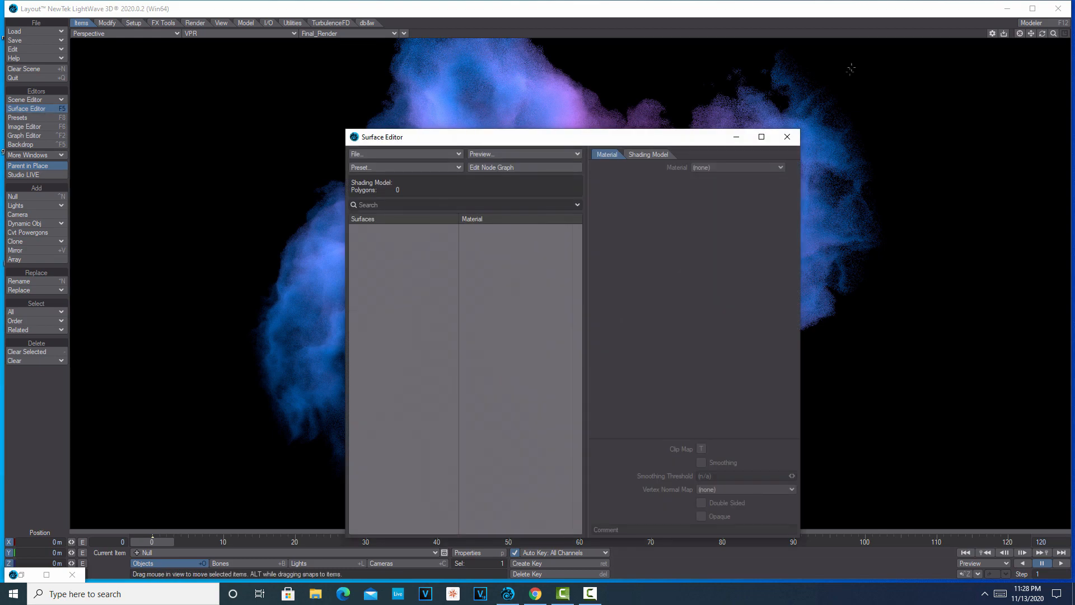
click(787, 137)
click(493, 551)
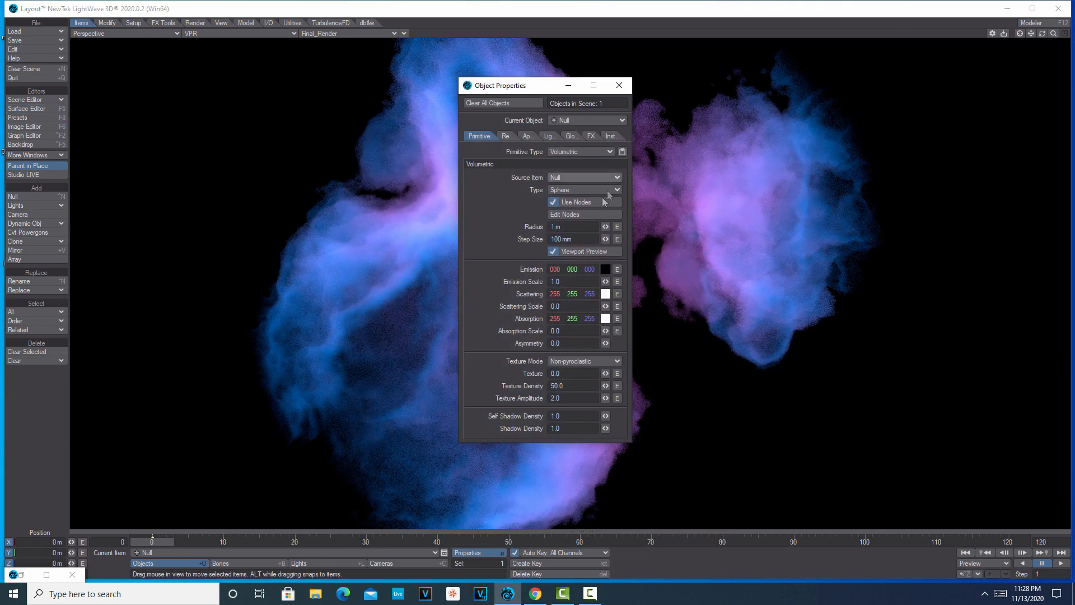
click(596, 215)
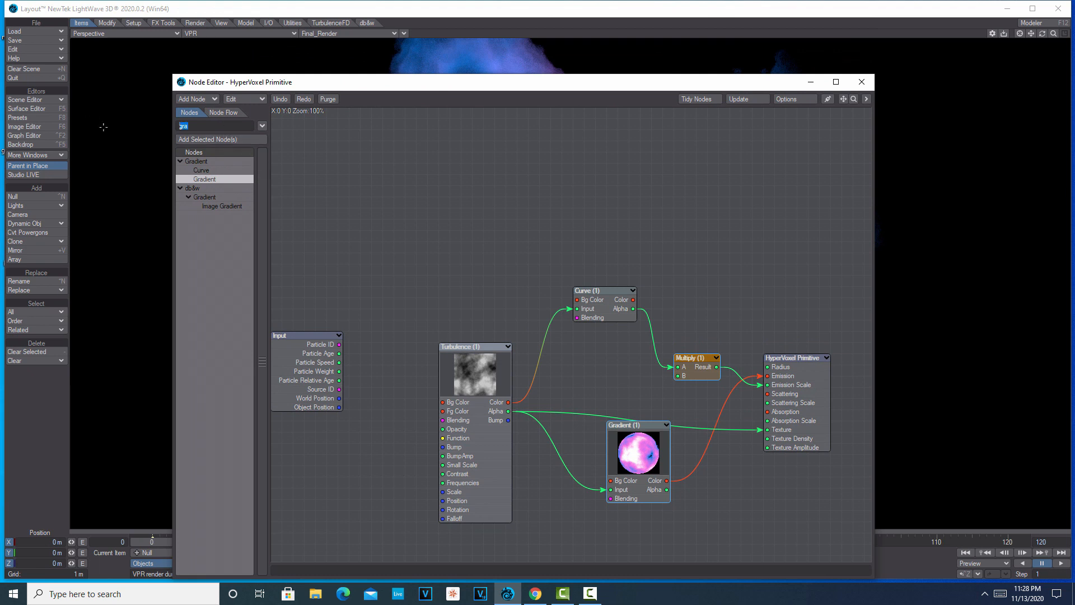
key(BackSpace)
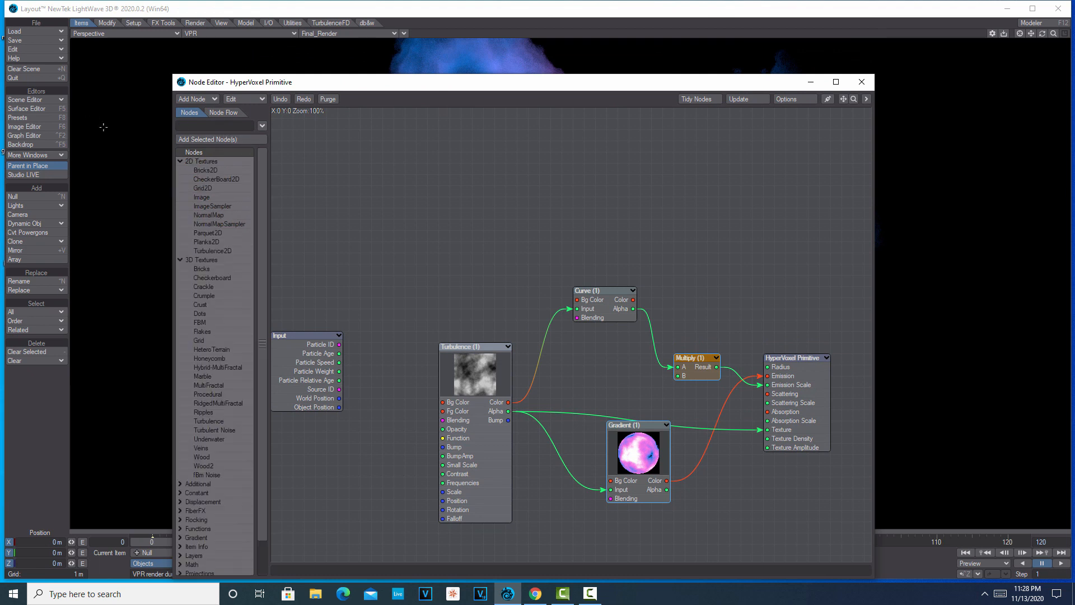
Add a Ripples 3D texture node beside Turbulence and connect its Alpha to the Turbulence Opacity input.
scroll(232, 353, down, 1)
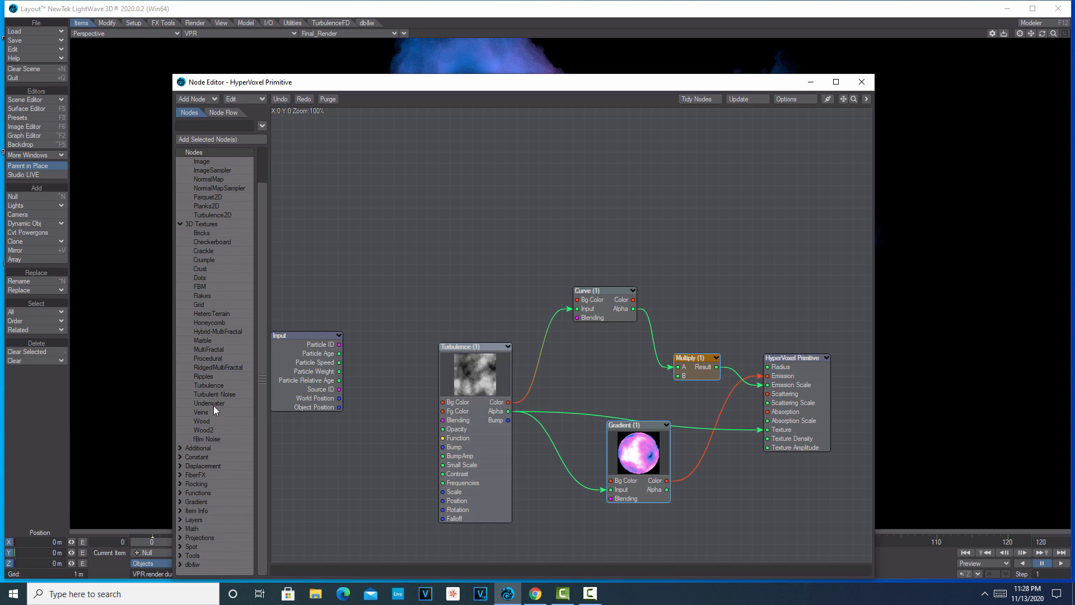
scroll(207, 368, up, 1)
scroll(207, 374, up, 1)
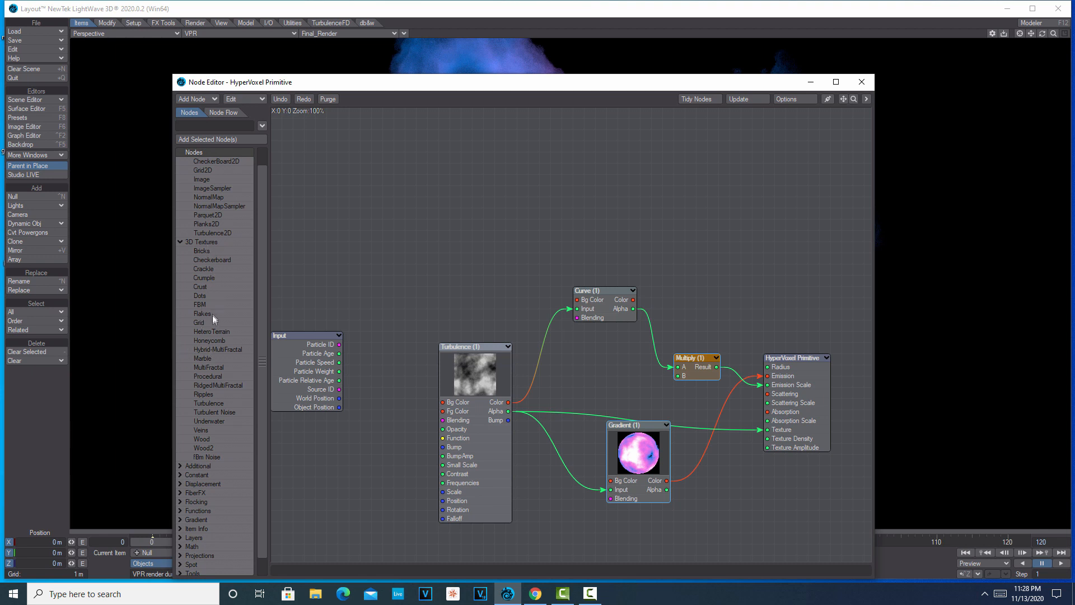
double_click(213, 394)
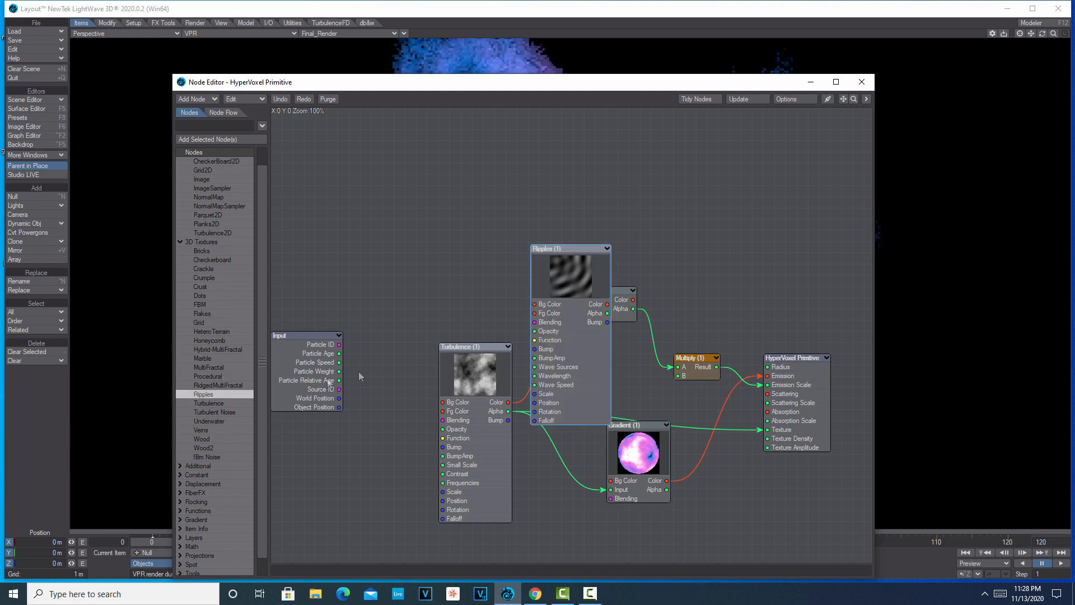
drag(573, 277, 344, 340)
drag(381, 378, 407, 380)
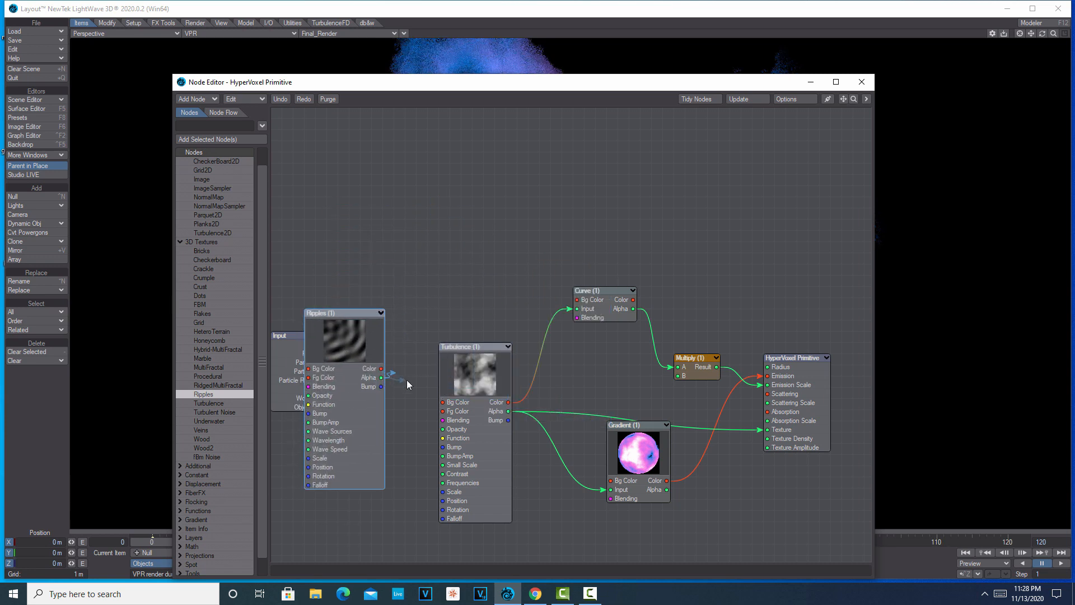
drag(423, 418, 443, 428)
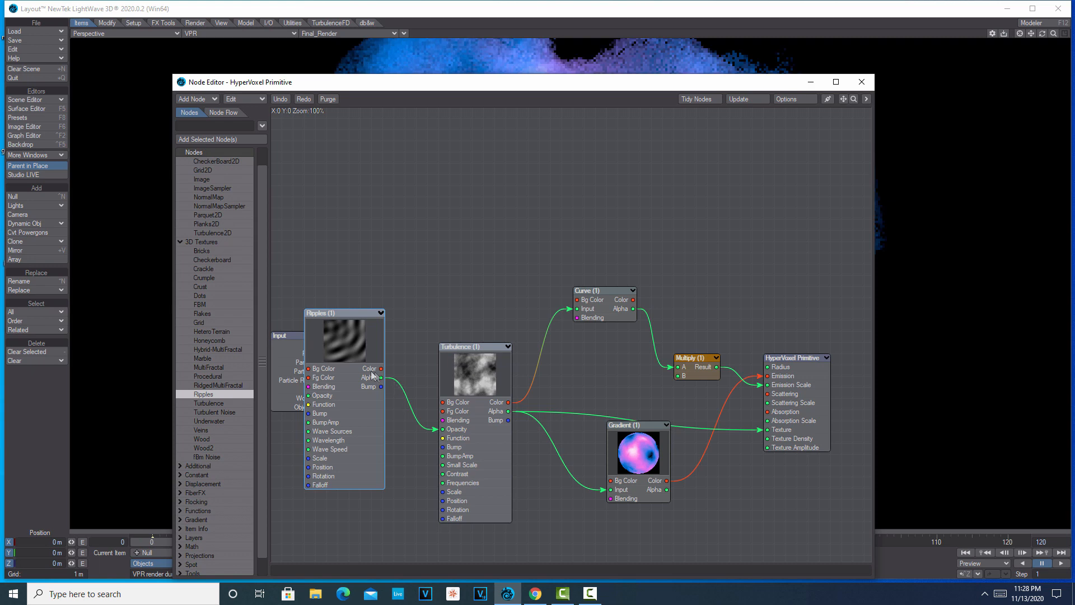
Uncover the VPR render by moving the property and node windows aside, and look over the Ripples node's settings.
drag(526, 84, 787, 348)
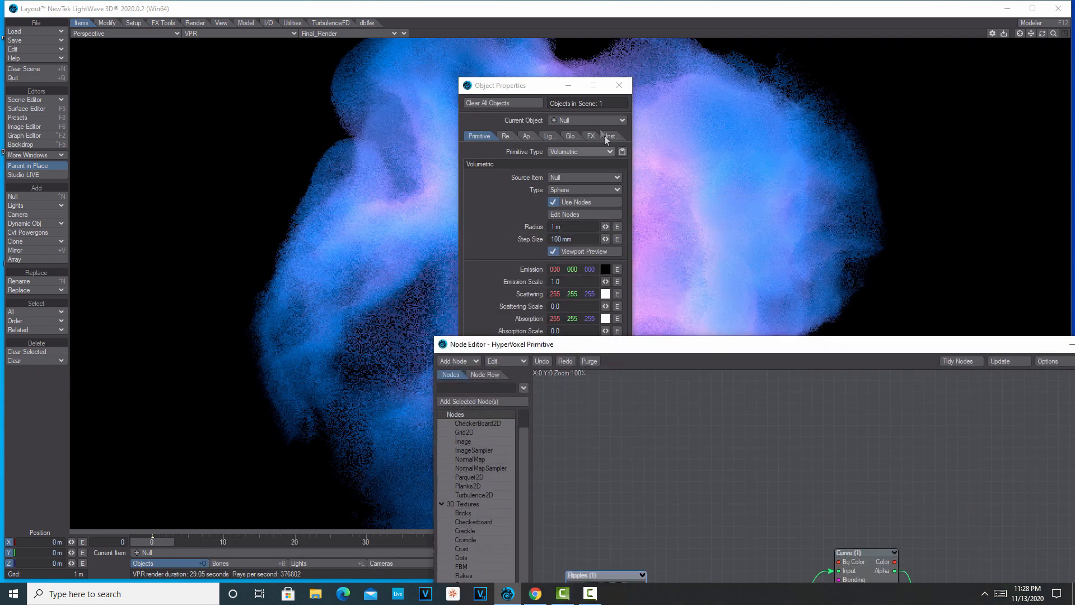
drag(545, 92, 150, 174)
drag(675, 347, 876, 100)
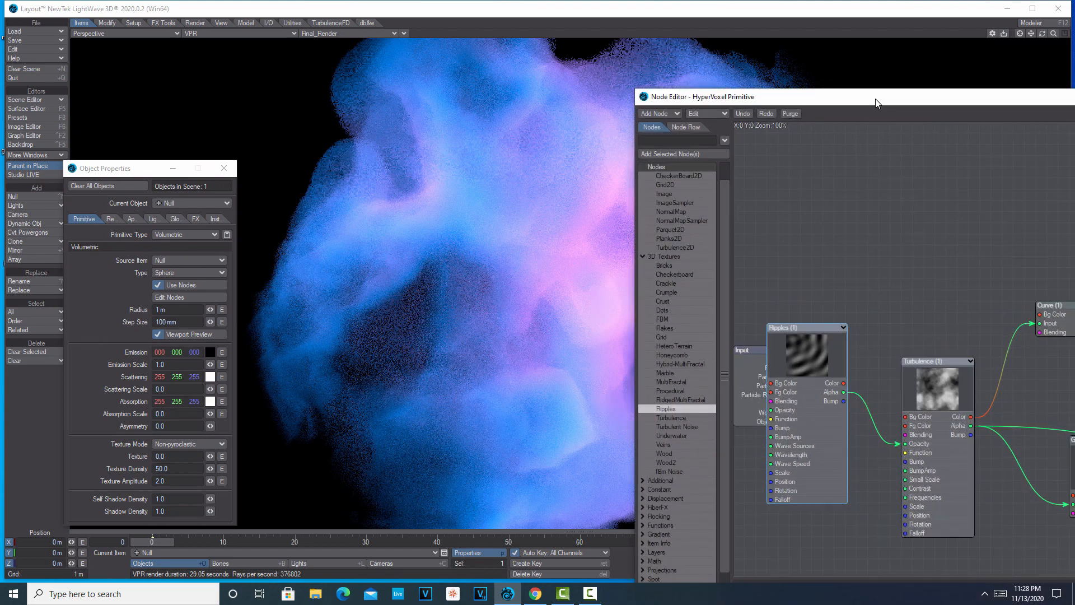
double_click(808, 348)
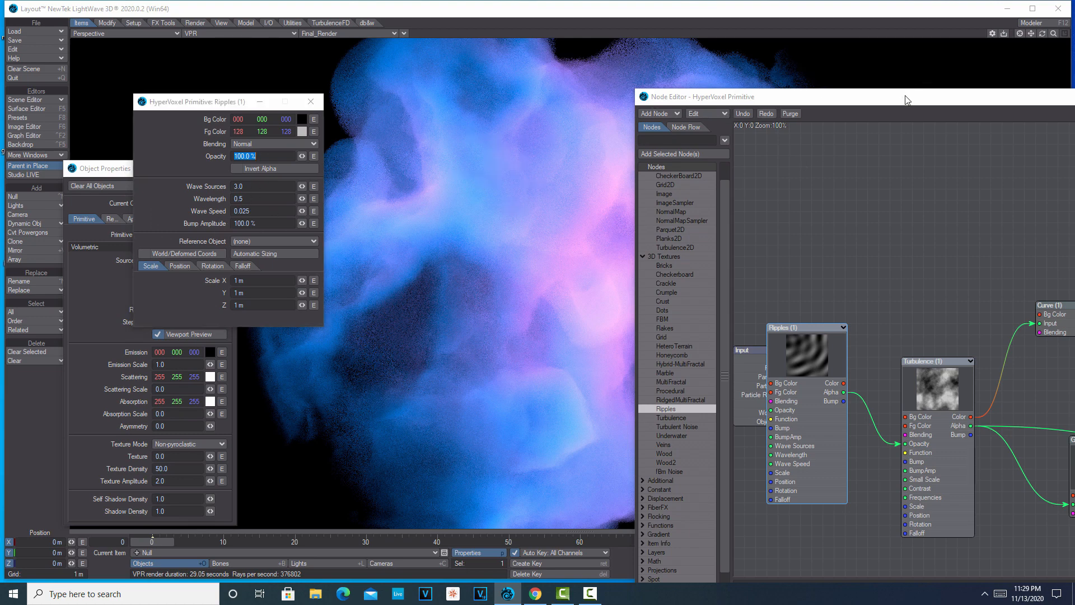
drag(909, 98, 524, 106)
click(948, 104)
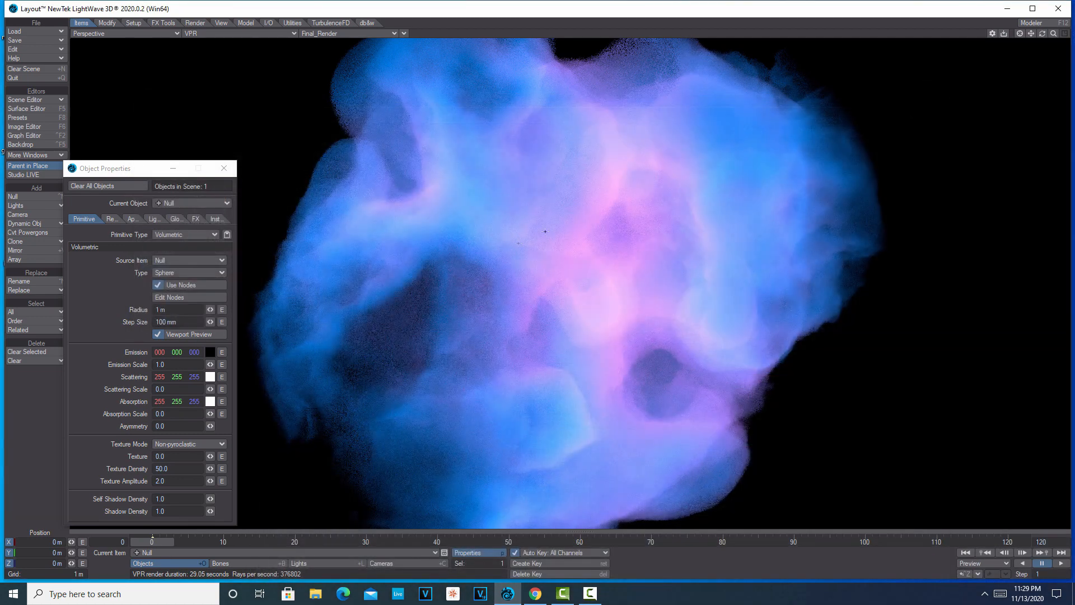
Set the null's Texture Density to 2.0 and raise its Texture Amplitude to about 4.01, then close its properties.
click(183, 466)
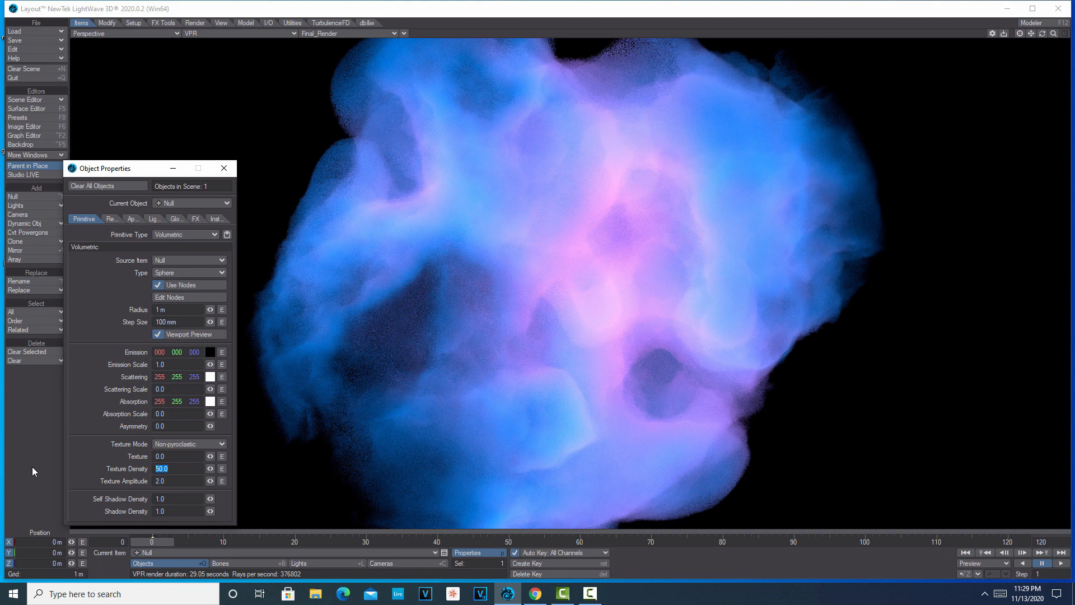
text(2)
key(Tab)
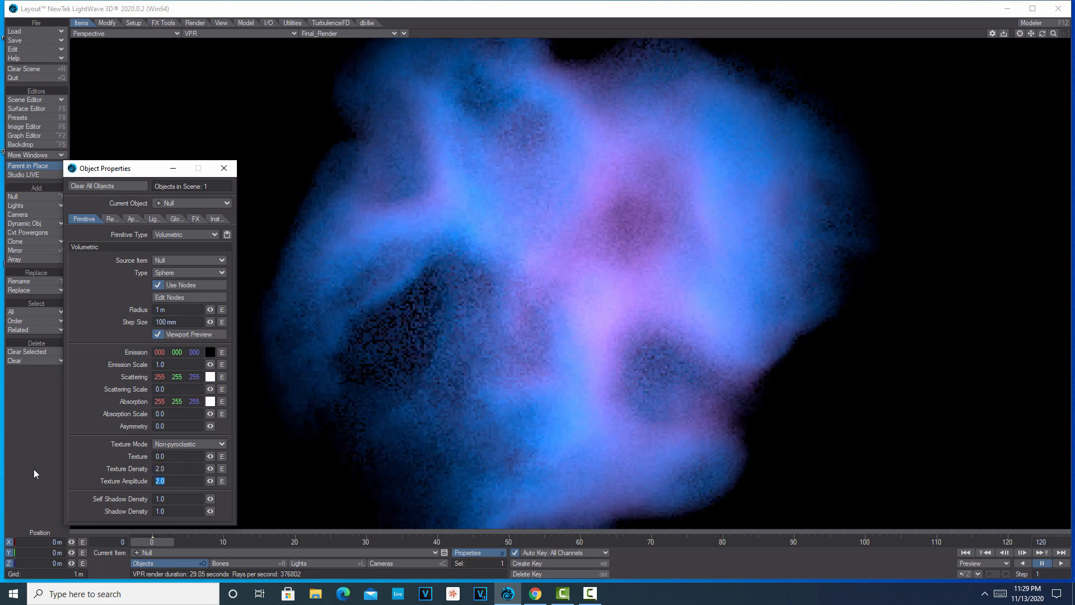
drag(210, 481, 291, 480)
drag(204, 478, 236, 480)
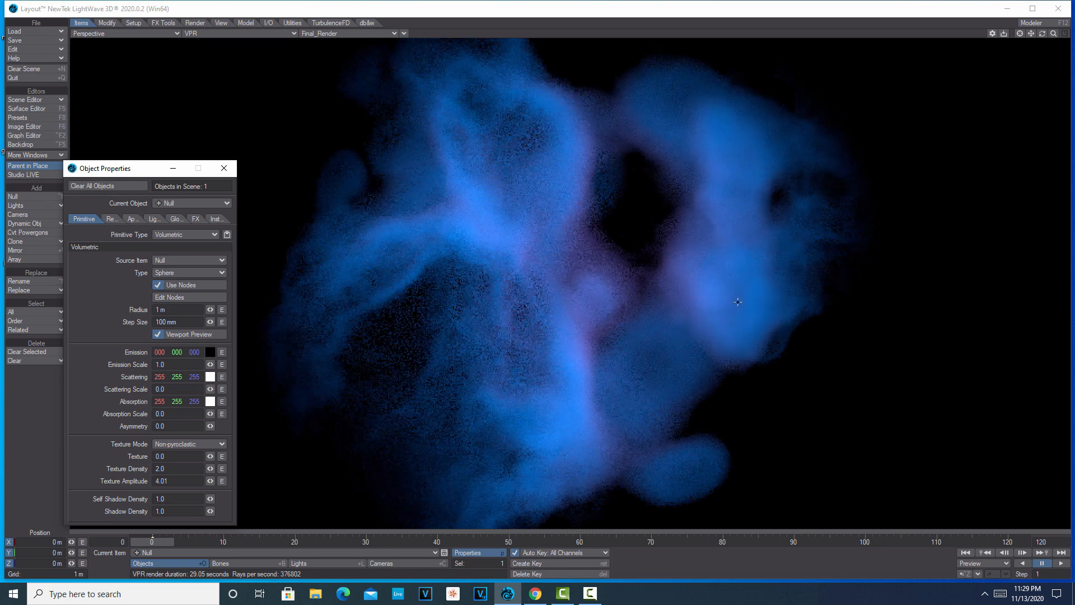
click(224, 169)
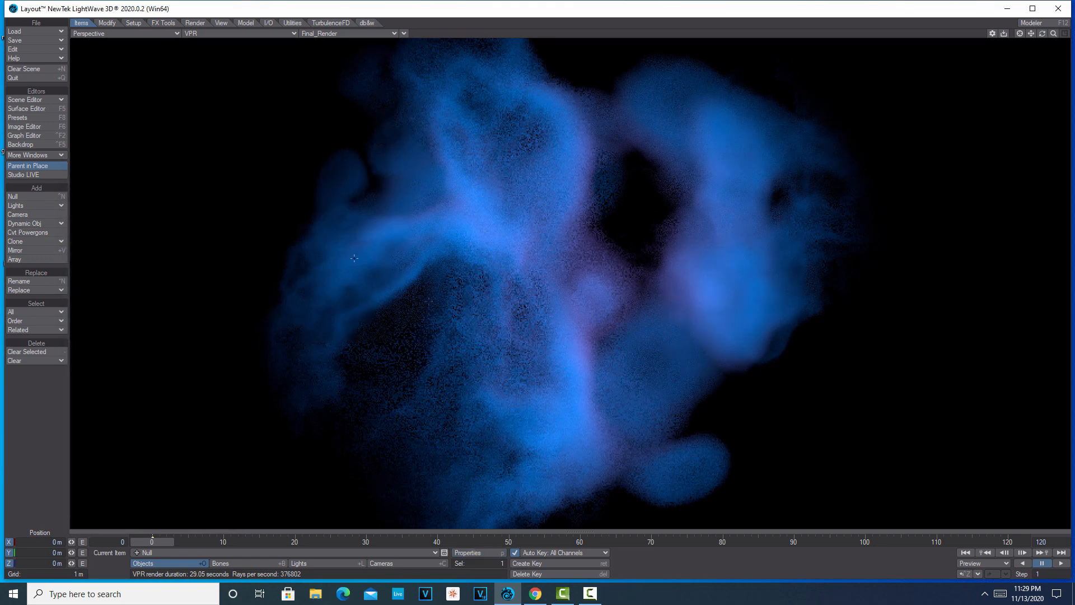
Select the camera and raise its Y position to about 7.58 m.
drag(1040, 32, 1040, 32)
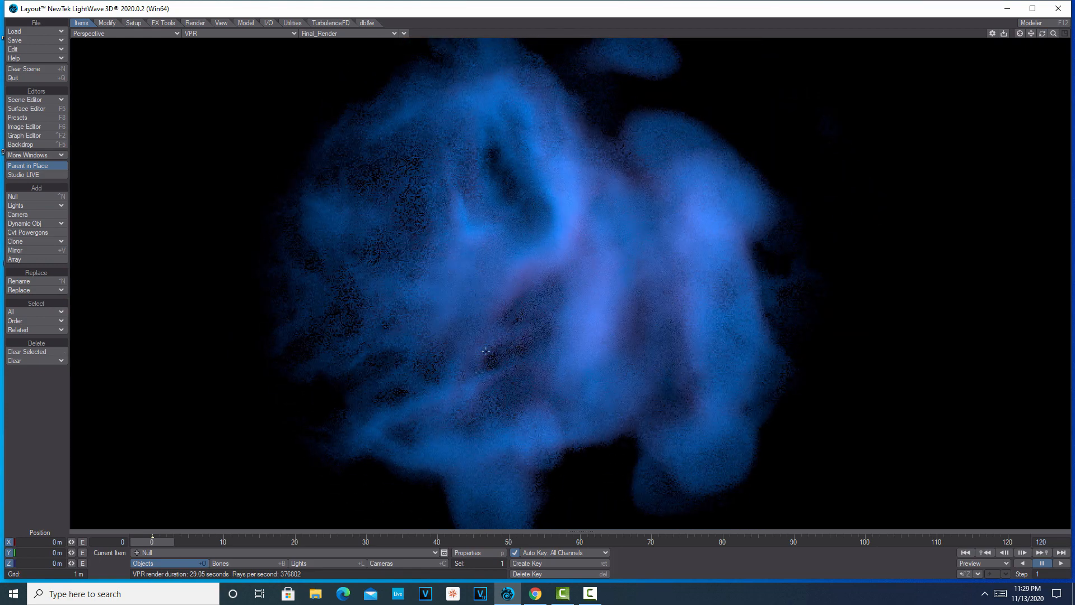
click(408, 563)
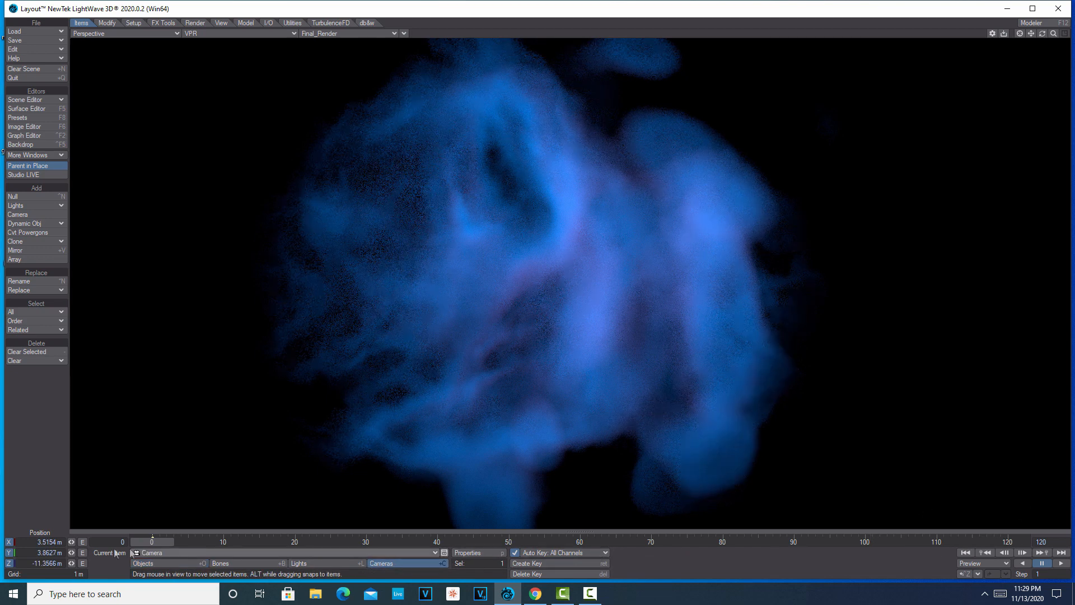
drag(71, 552, 280, 553)
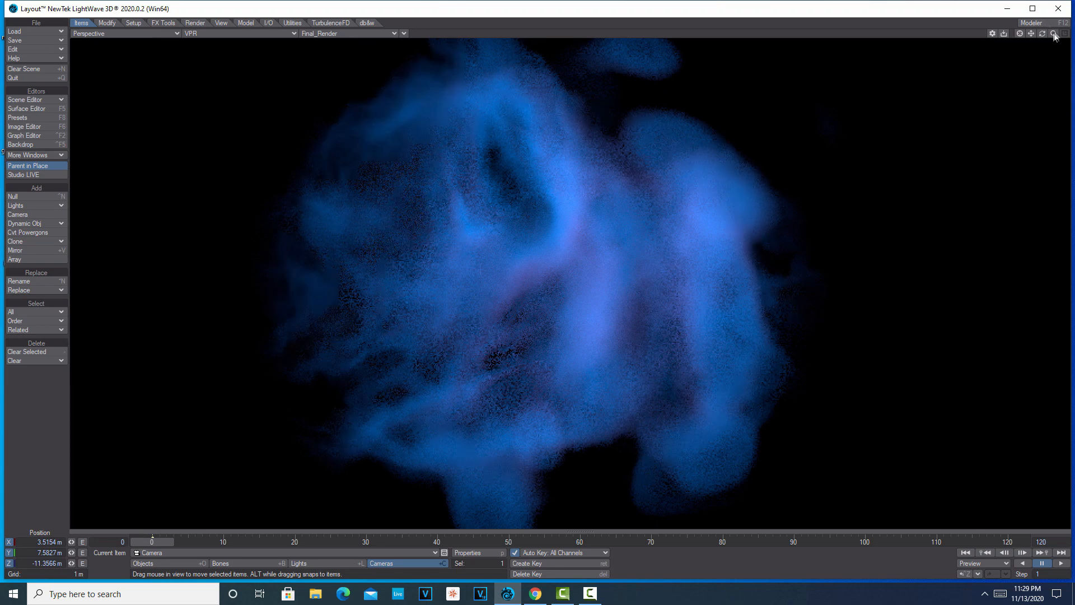
drag(1054, 34, 1068, 37)
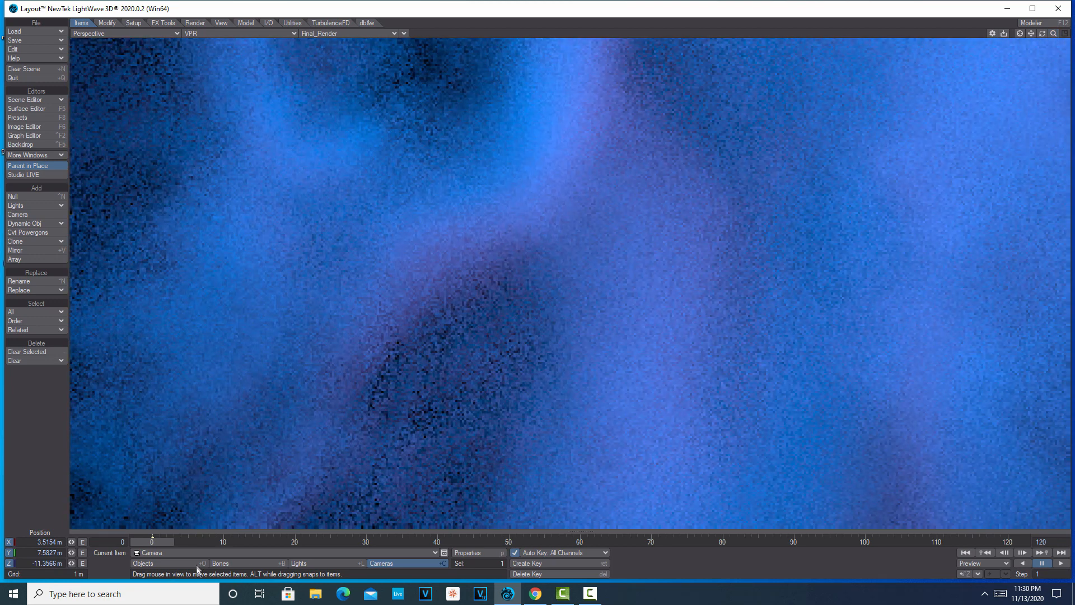
Adjust the null's volumetric texture to a Texture Density of 0.79 and a Texture Amplitude of 10.8.
click(175, 562)
click(475, 551)
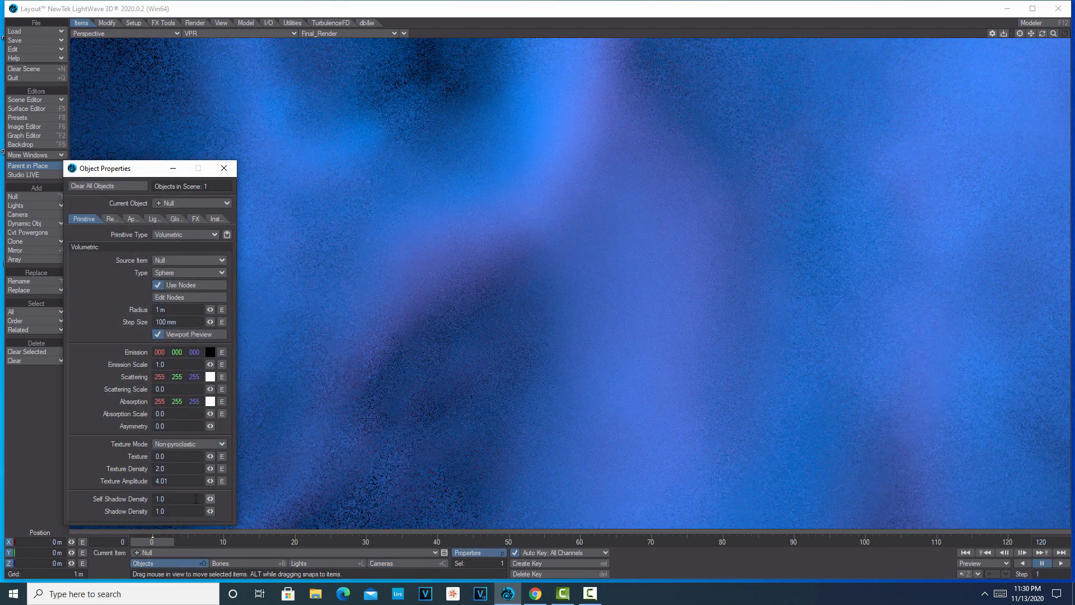
drag(209, 481, 348, 480)
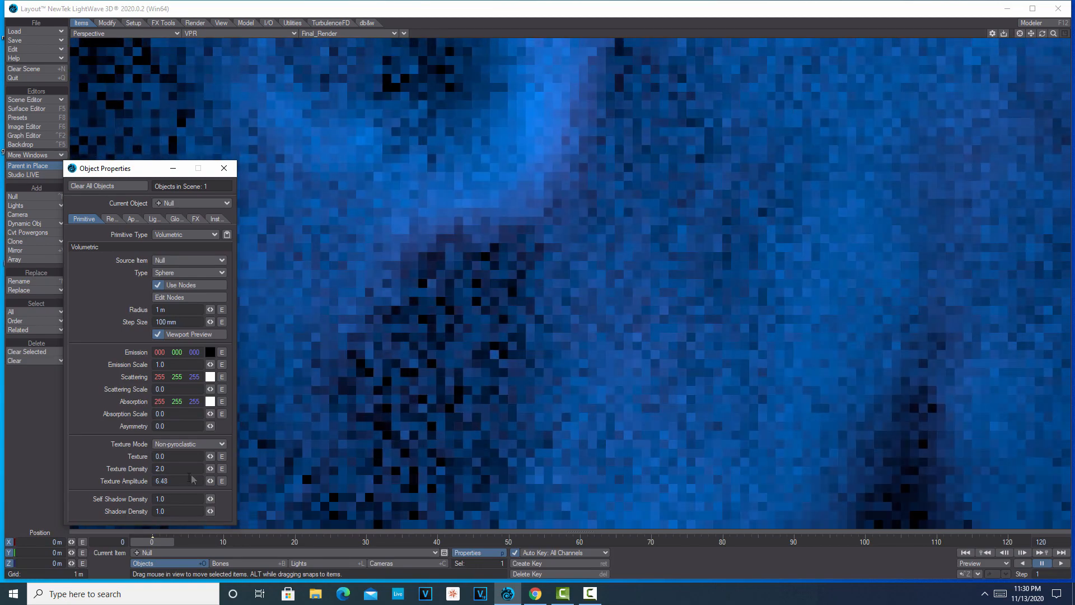
drag(211, 468, 143, 468)
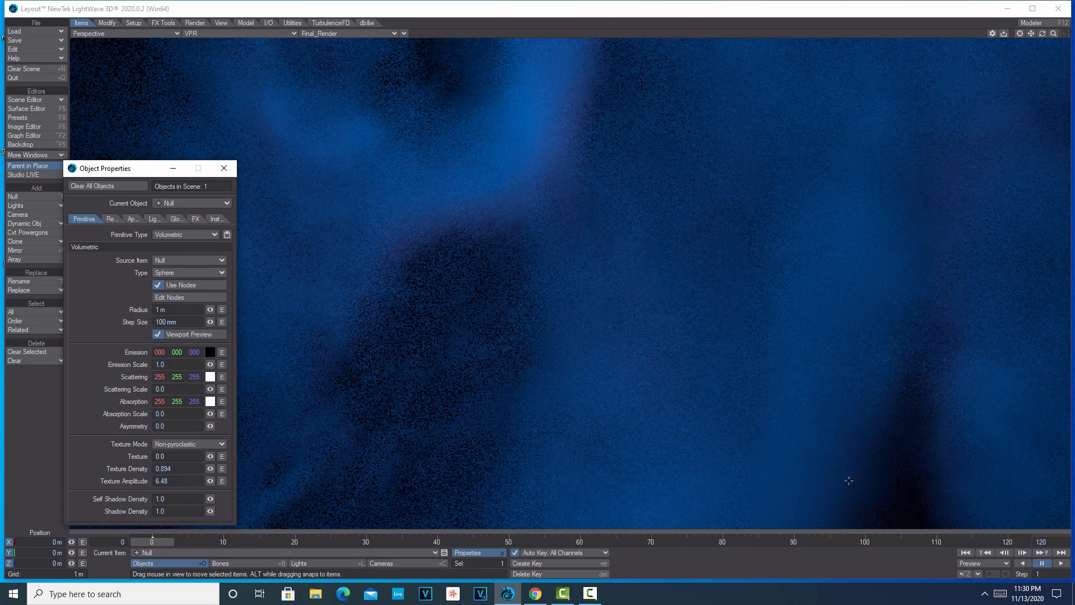
mouse_move(210, 468)
mouse_down()
mouse_move(195, 468)
mouse_move(217, 487)
mouse_up()
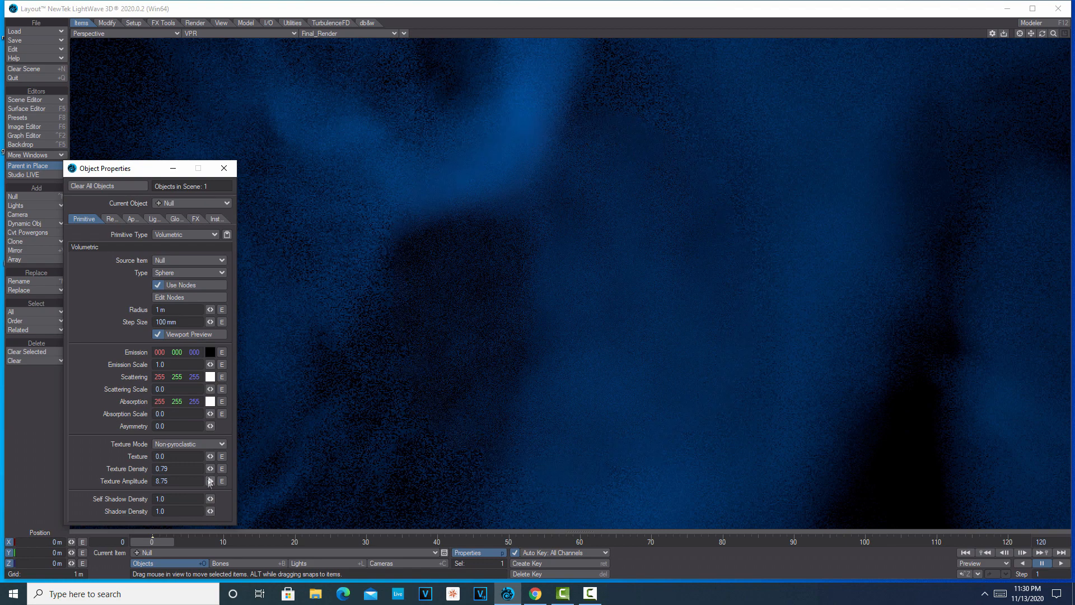
drag(210, 482, 218, 483)
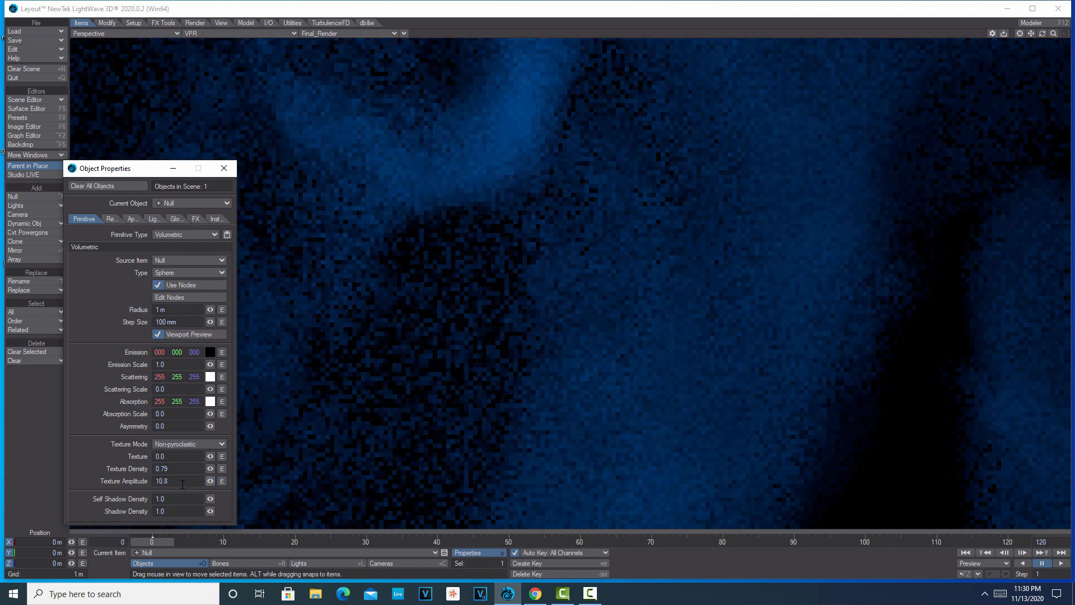
click(224, 168)
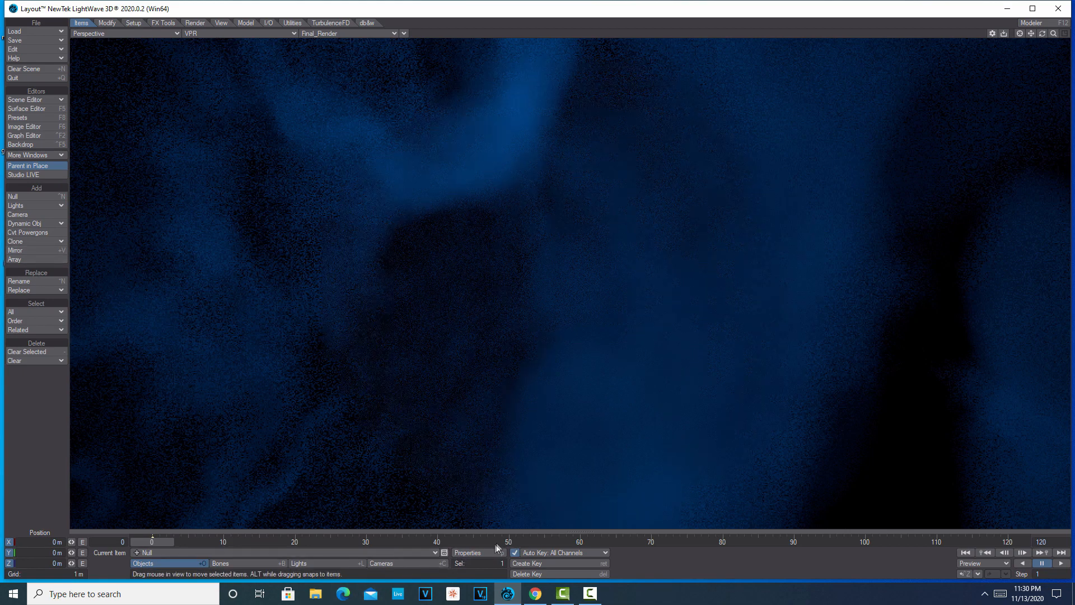
Set the Ripples node in the null's volumetric network to Wavelength 0.36, Wave Sources 4.33 and Wave Speed 0.0075.
click(468, 553)
click(189, 297)
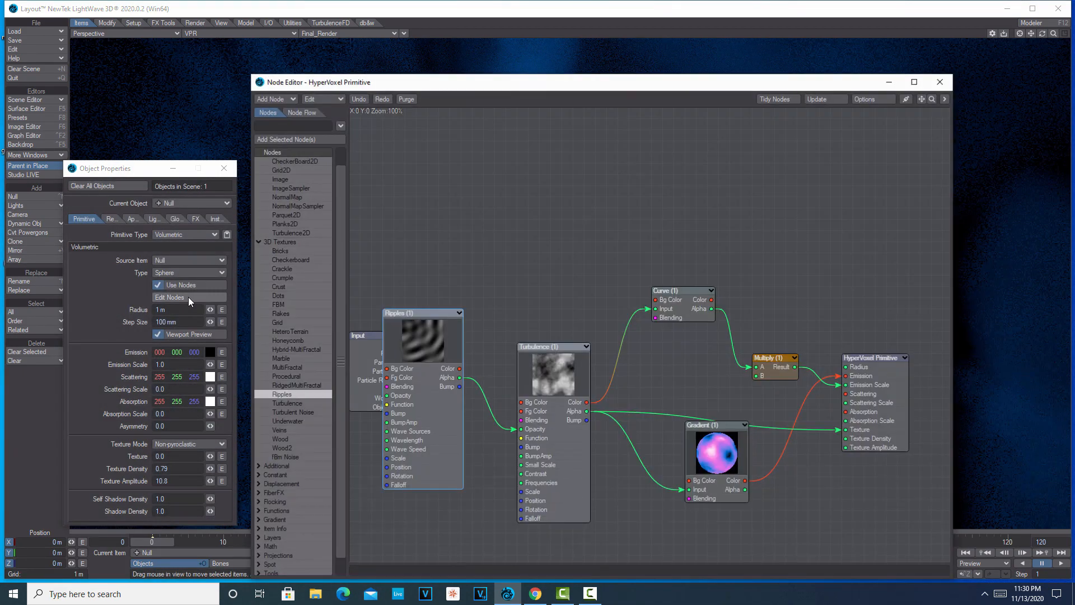
double_click(409, 337)
drag(302, 198, 281, 199)
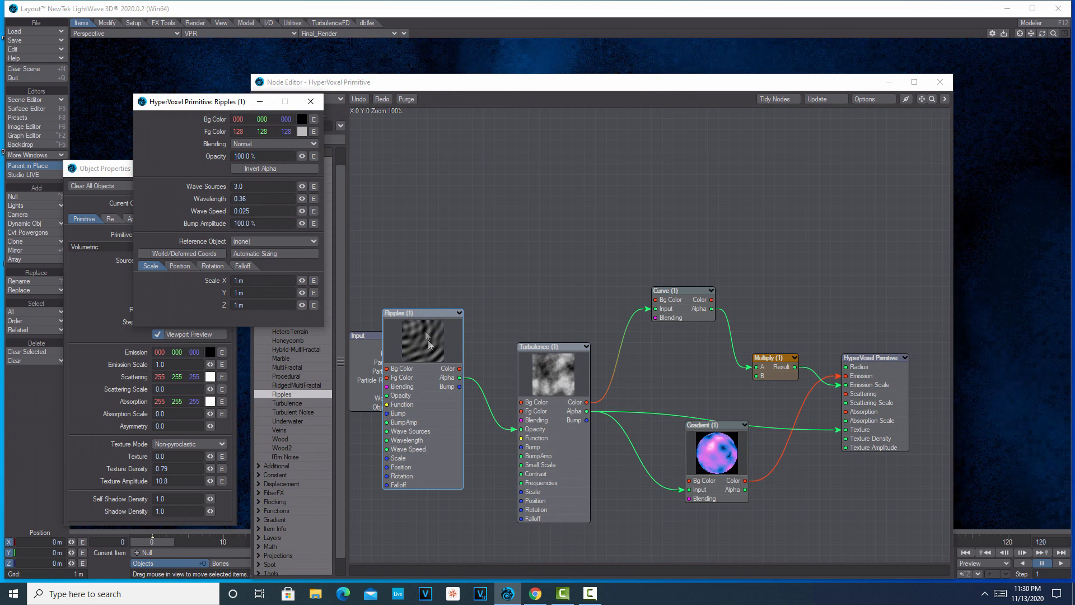
drag(304, 187, 317, 187)
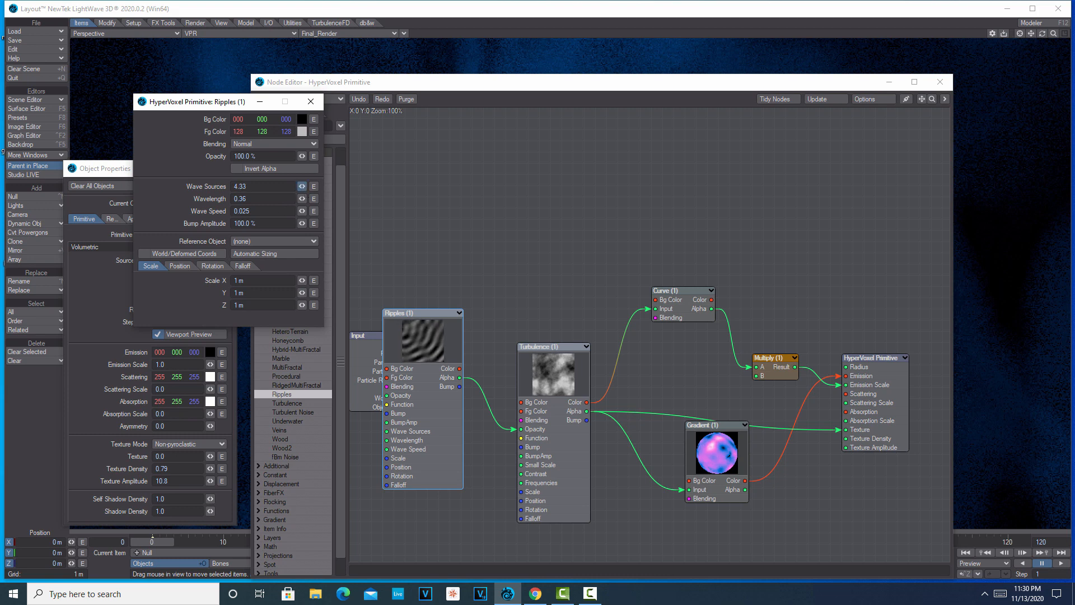
drag(301, 210, 298, 211)
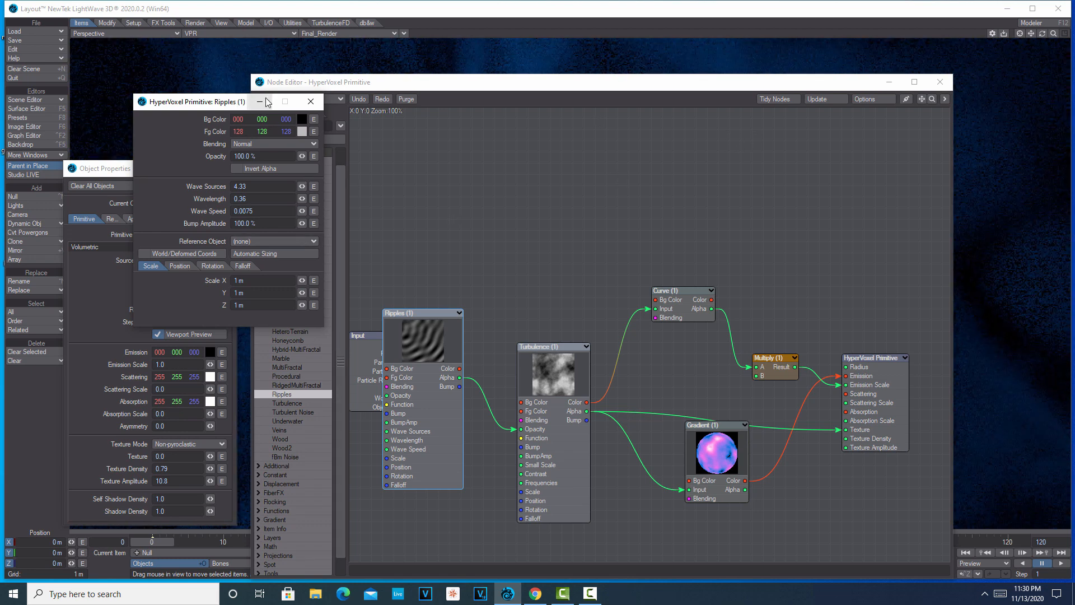
Clear the node windows off the VPR render and play the animation to examine the ripple motion, pausing around frame 84.
click(895, 84)
click(893, 84)
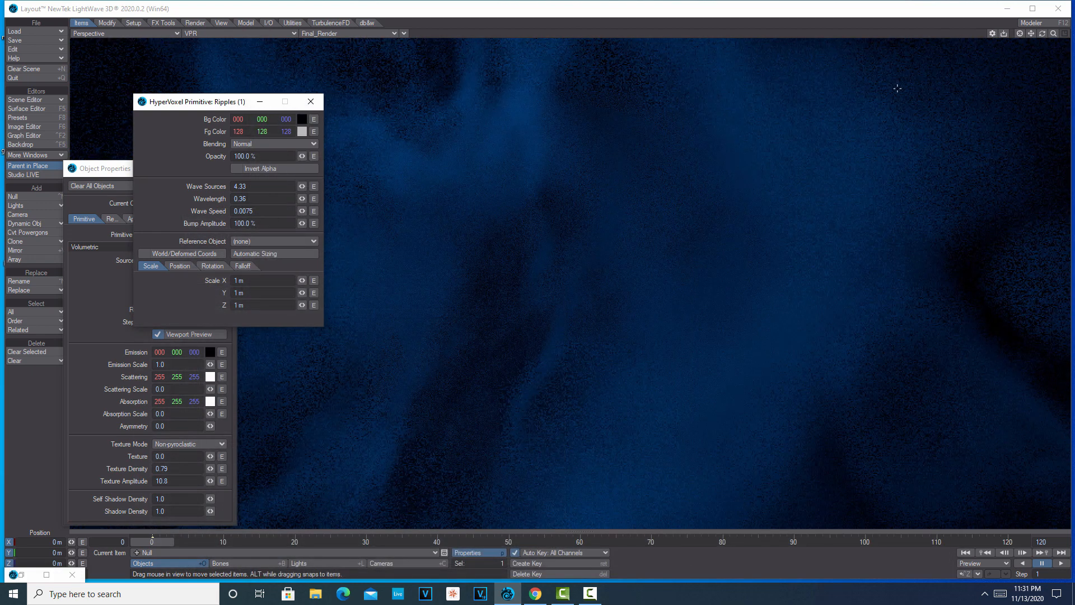
click(311, 101)
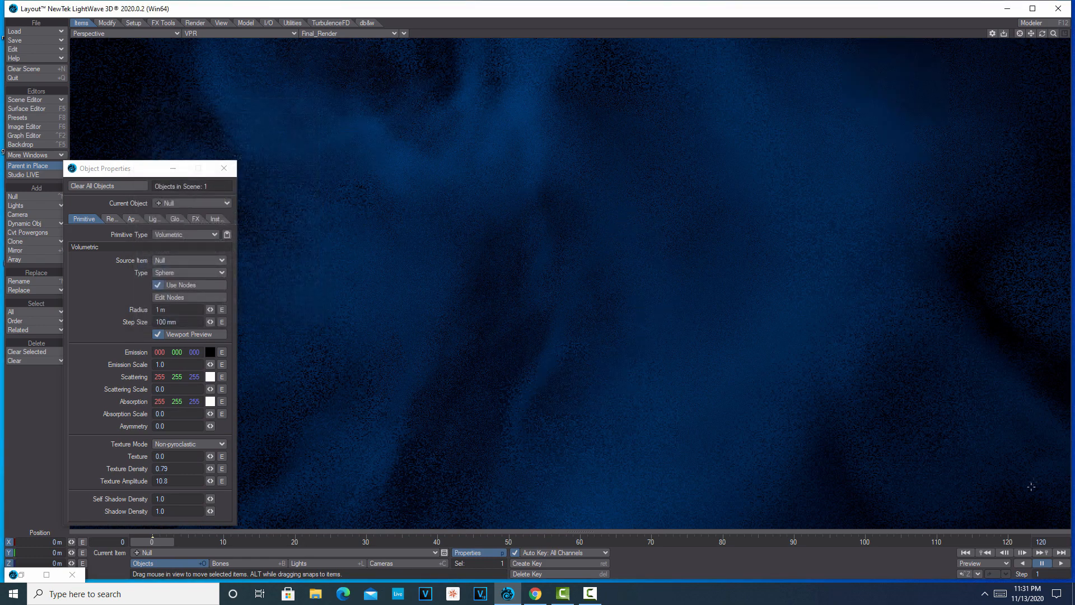
click(1063, 564)
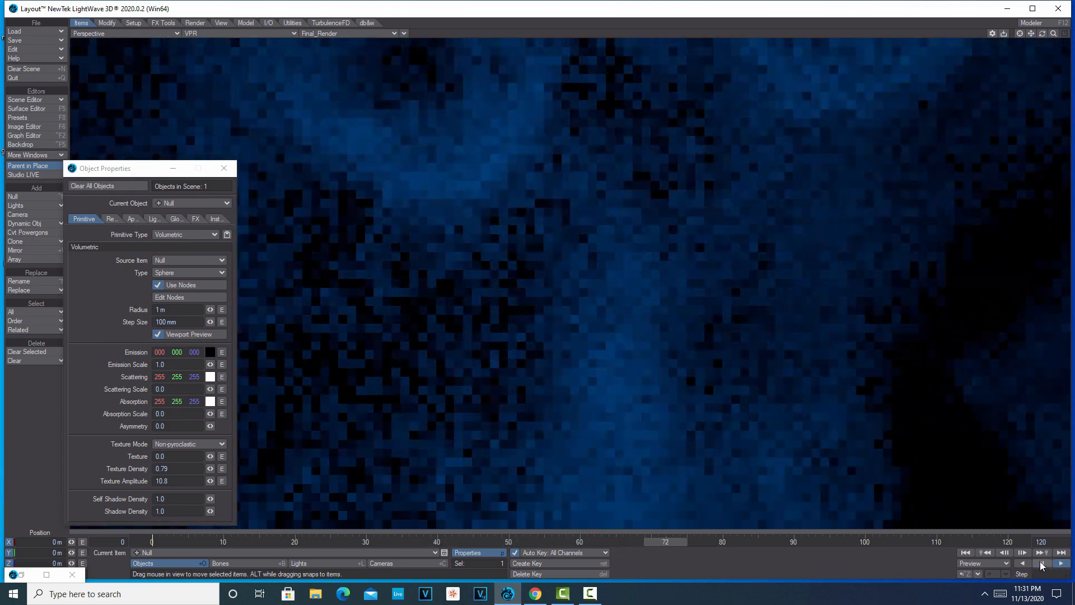
click(1041, 563)
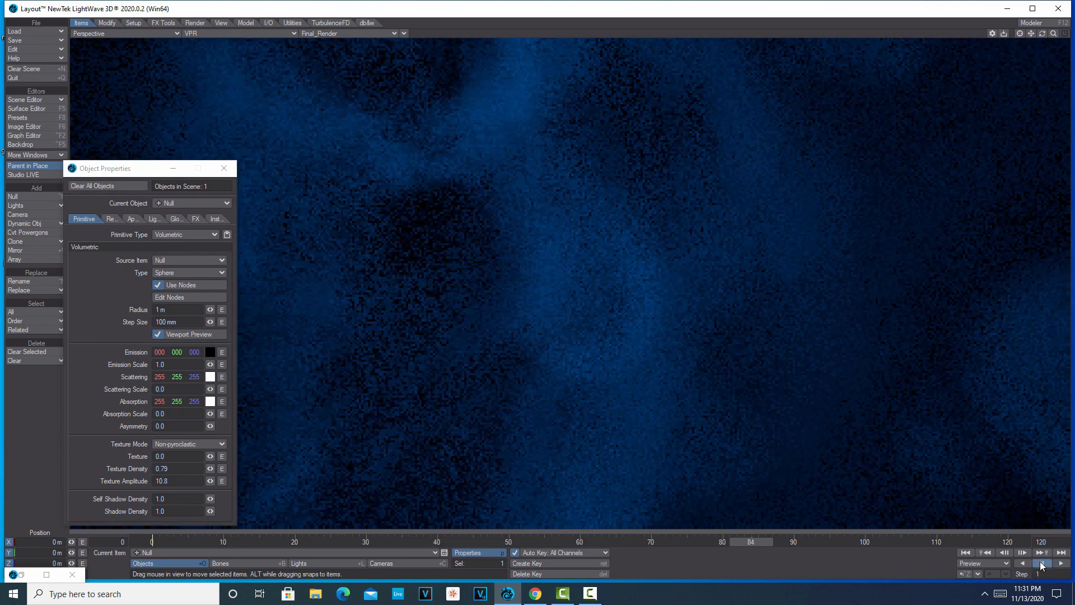